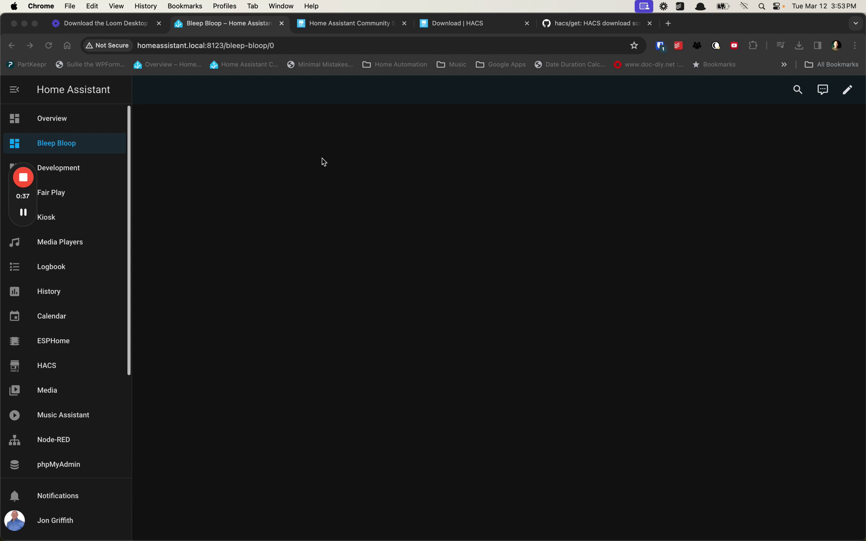
- Show the HACS site at hacs.xyz, glance at its Download page, and return home
click(347, 25)
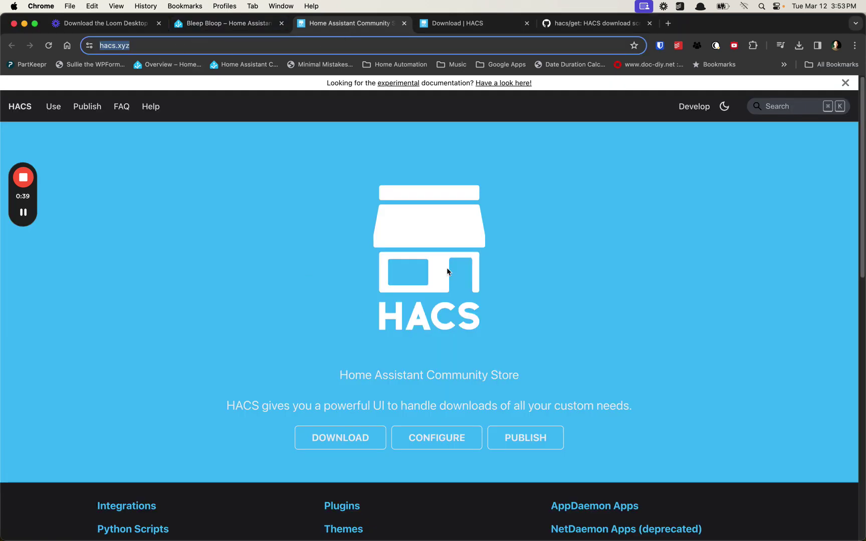
click(153, 46)
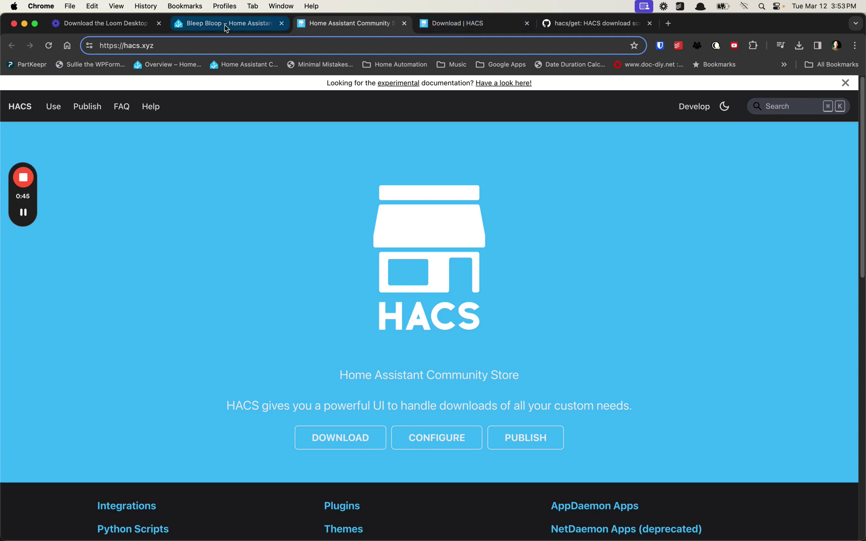
click(443, 24)
click(321, 24)
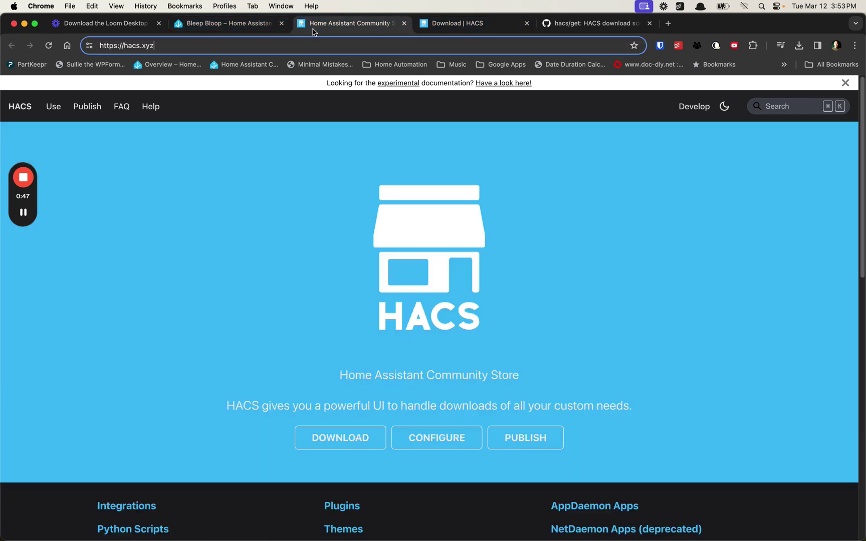
- Search HACS Frontend for 'button', view the button-card repository, then go back to Bleep Bloop
click(207, 26)
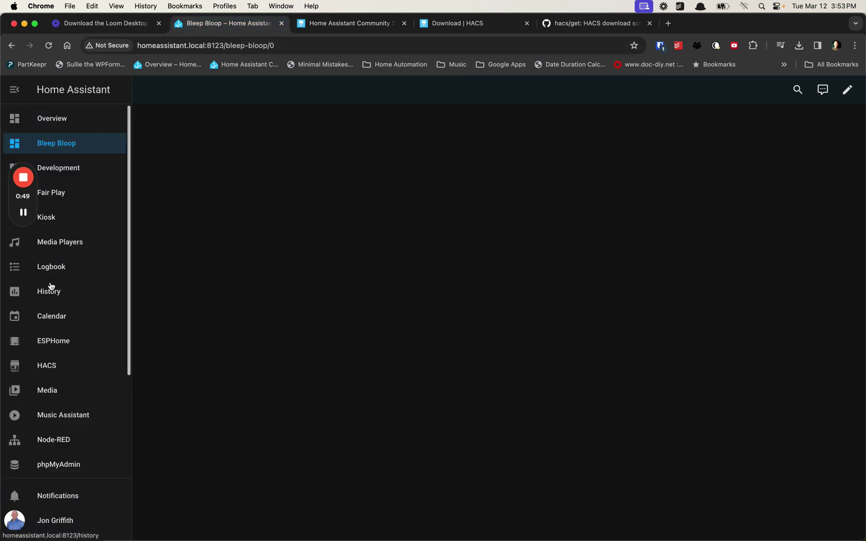
click(47, 366)
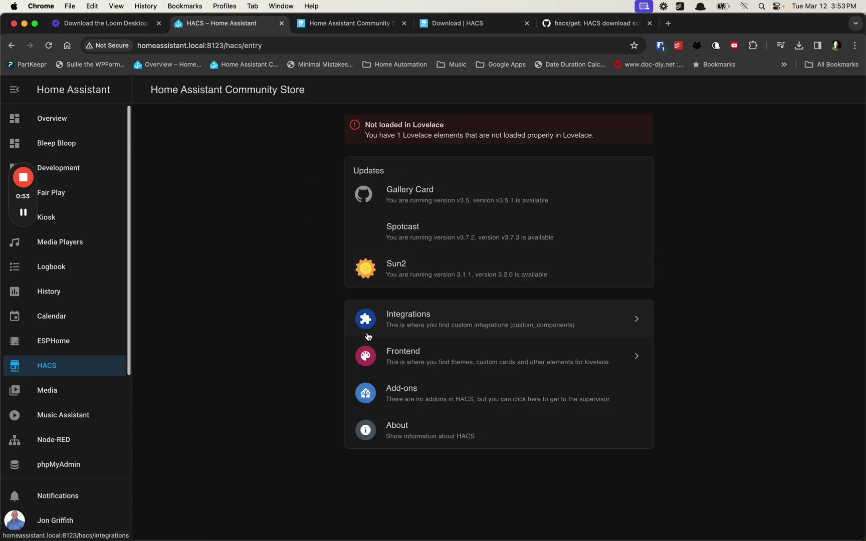
click(407, 356)
click(221, 120)
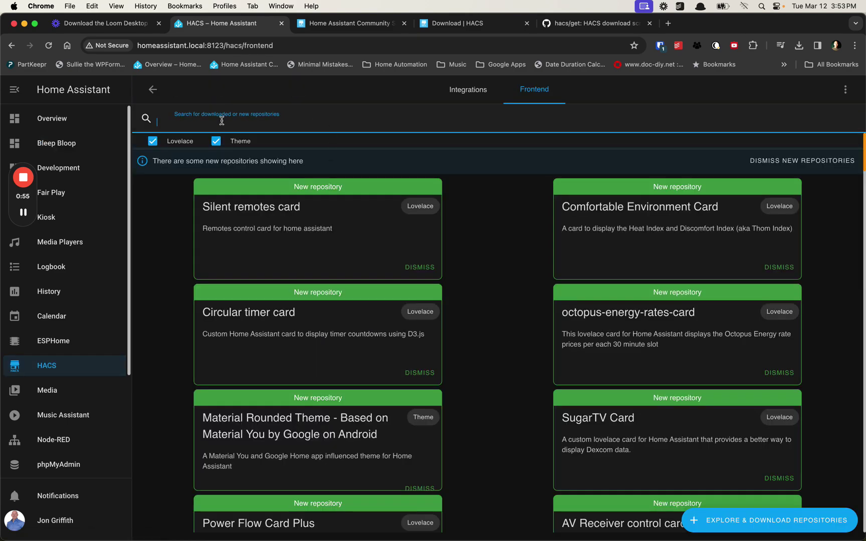
text(button)
click(309, 215)
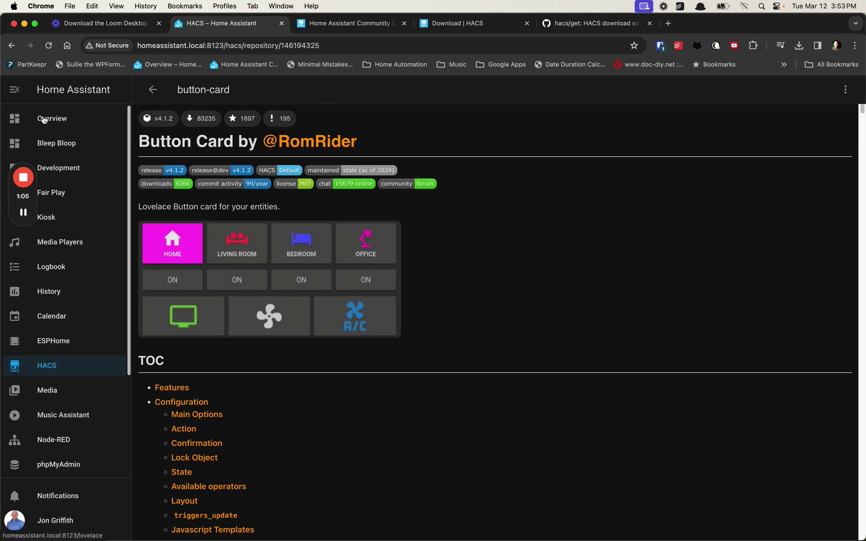
click(56, 148)
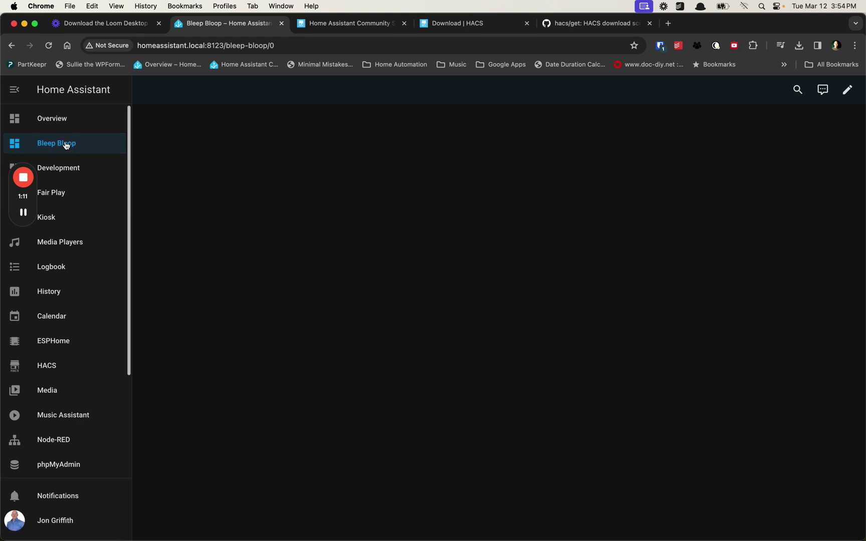
- Put the dashboard in edit mode and add a Horizontal stack card, found by searching 'hori'
click(847, 90)
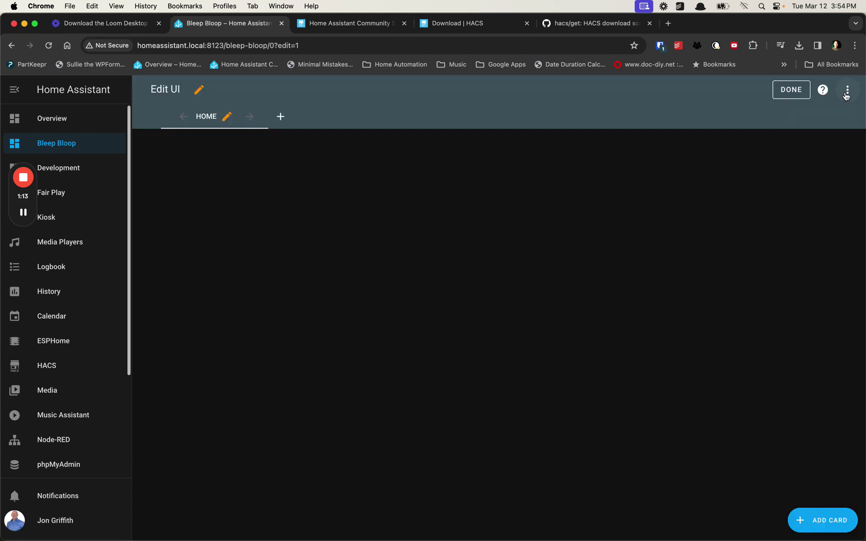
click(818, 521)
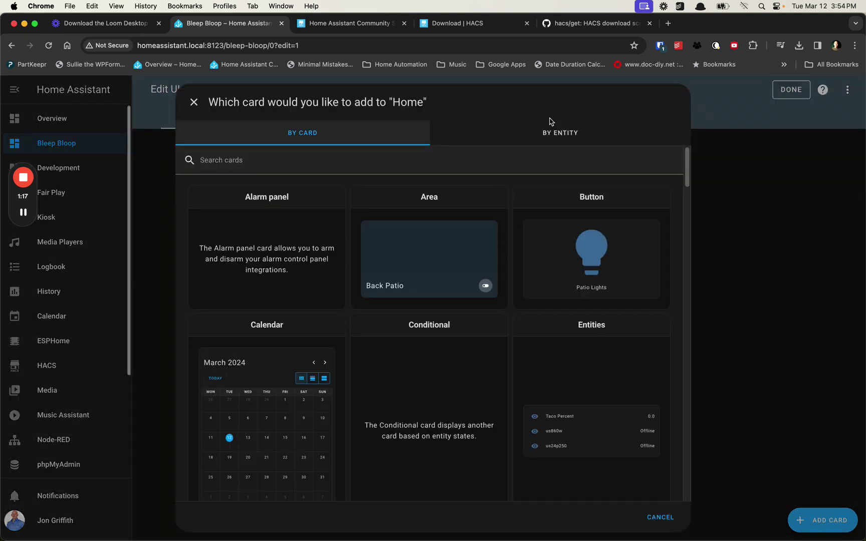
click(310, 159)
text(nori)
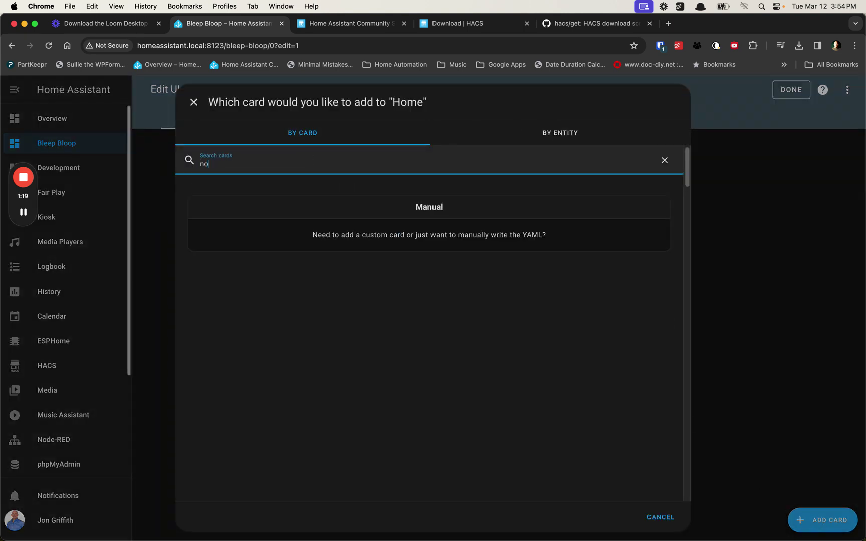
key(BackSpace)
key(BackSpace)
key(BackSpace)
key(BackSpace)
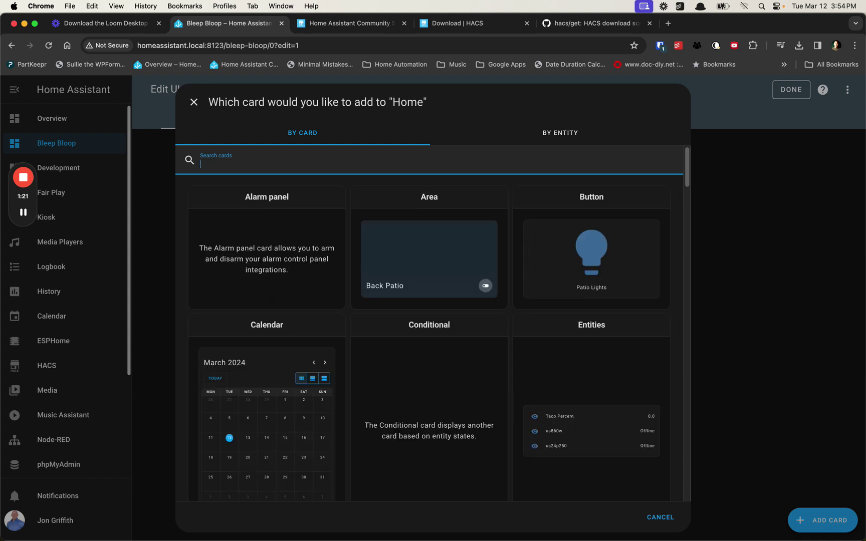
text(hori)
click(321, 202)
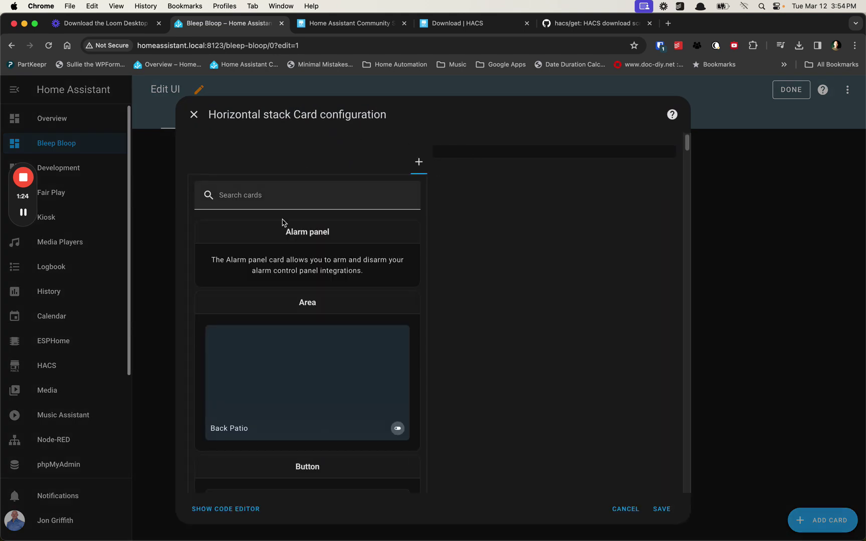
- In the YAML editor, replace 'cards: []' with a custom:button-card using entity input_select.season
click(239, 509)
click(261, 172)
key(BackSpace)
key(BackSpace)
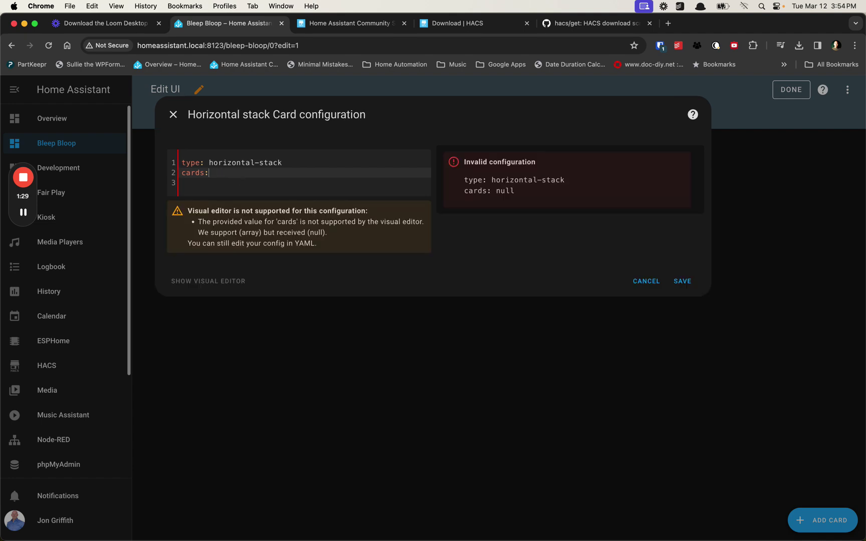
key(Return)
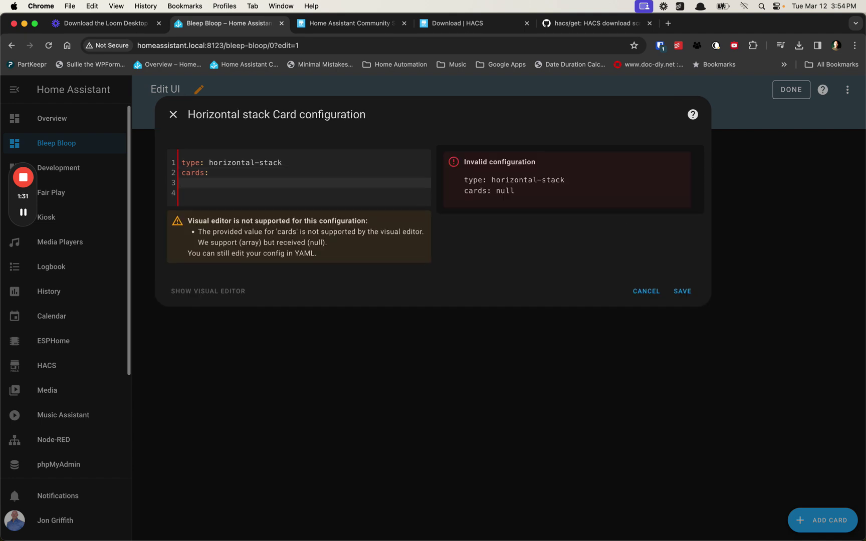
text(- type)
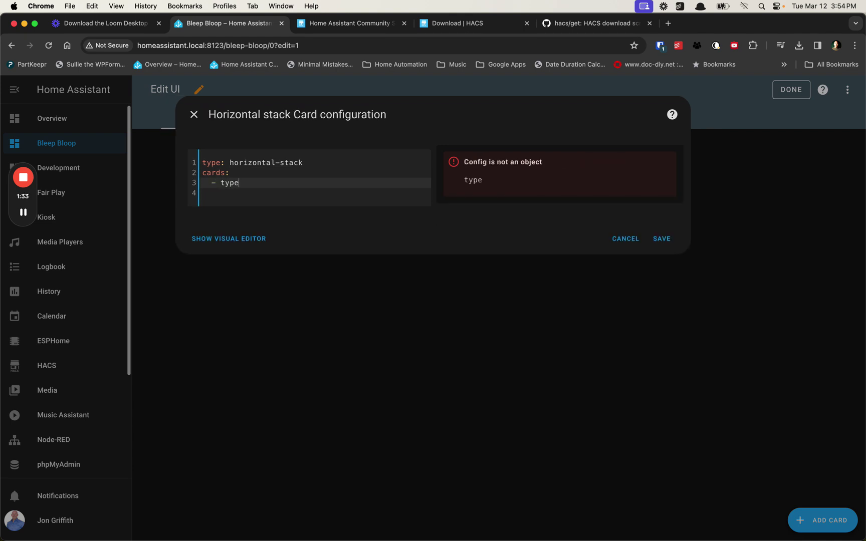
text(: custom:butto)
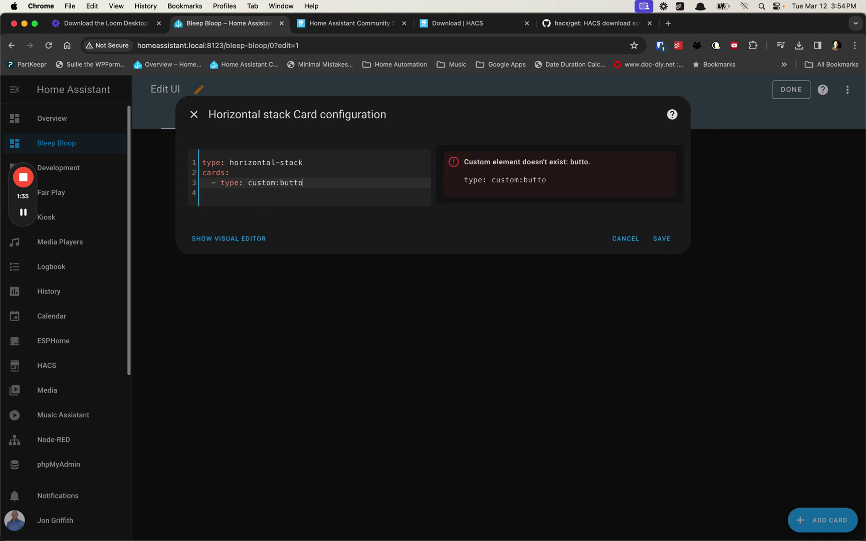
text(n-card)
key(Return)
text(entity)
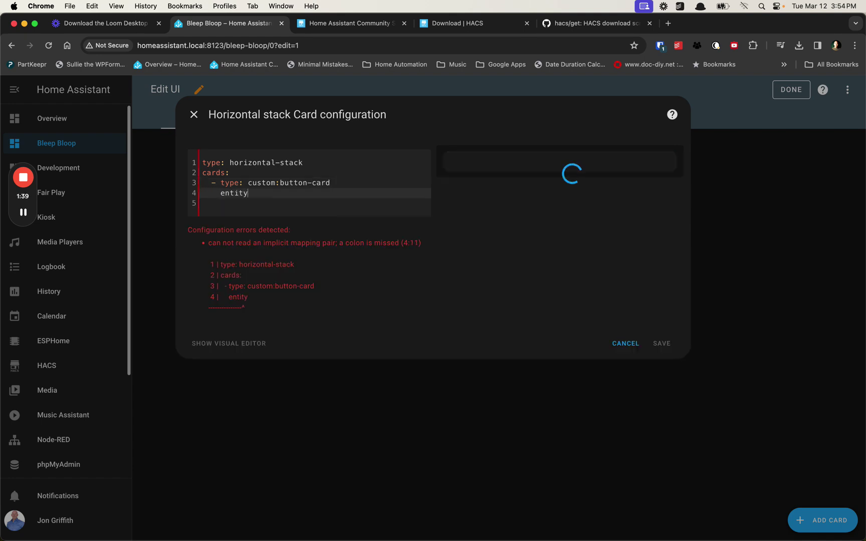
text(:)
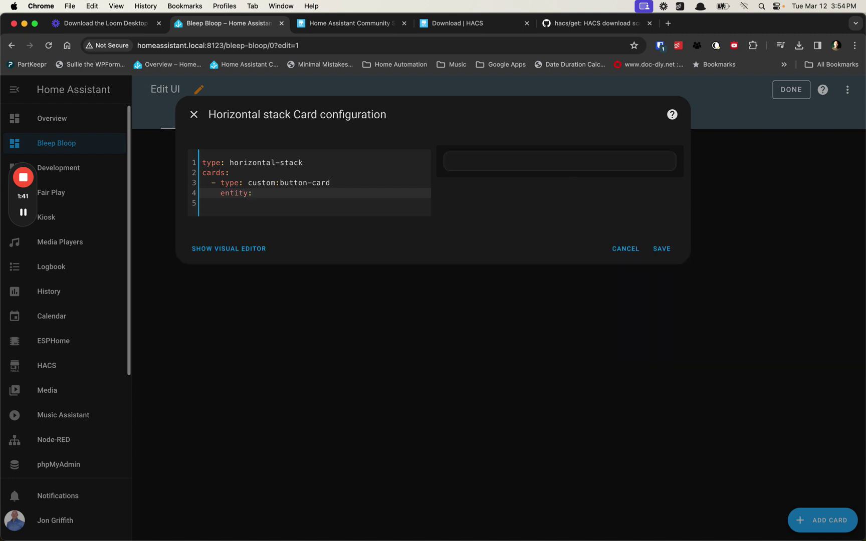
text( input_select.)
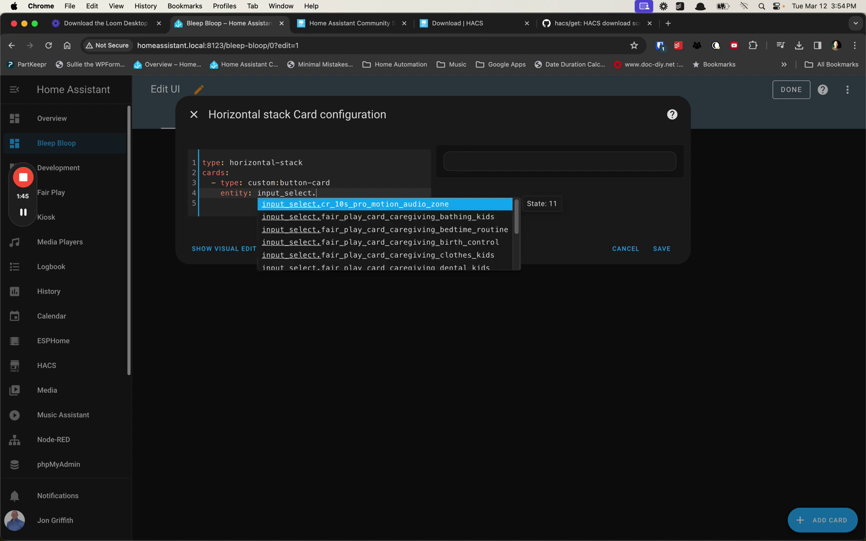
text(season)
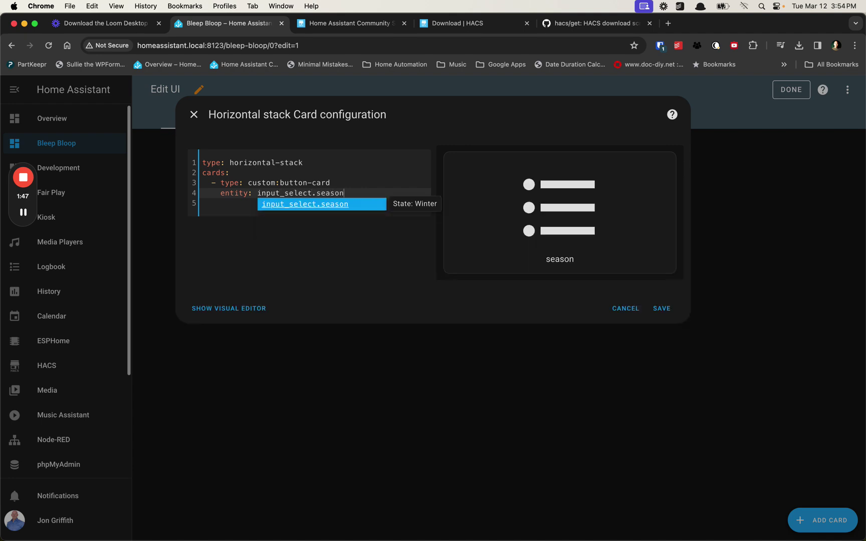
key(Return)
key(Return)
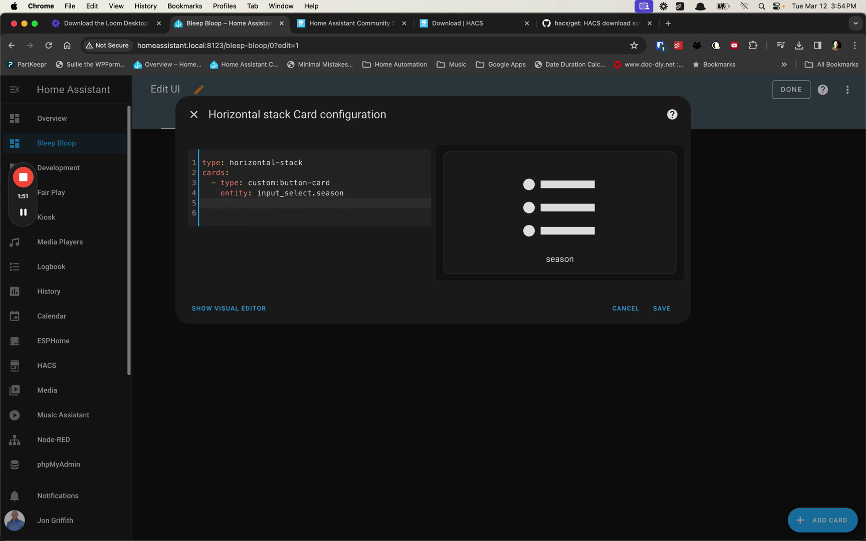
- Give the button-card name Winter, color_type card and transparent color rgba(0,0,0,0%)
text(name: Winter)
key(Return)
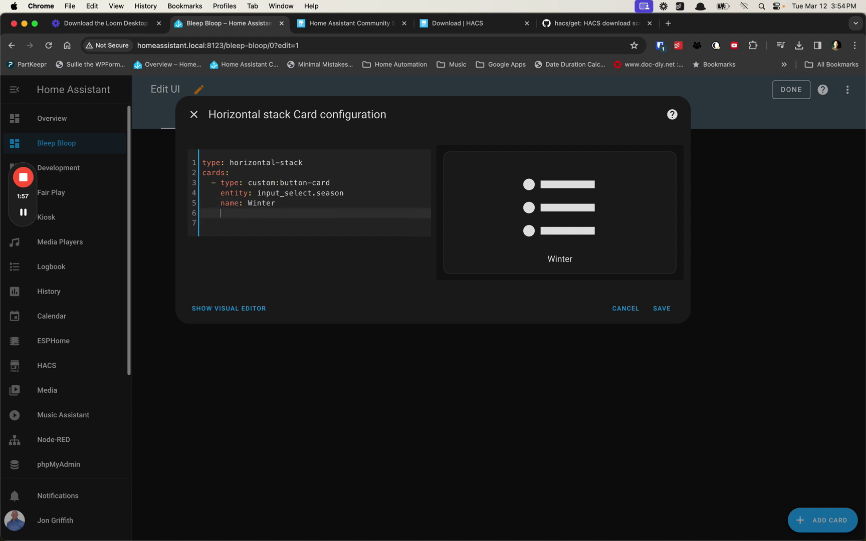
text(color)
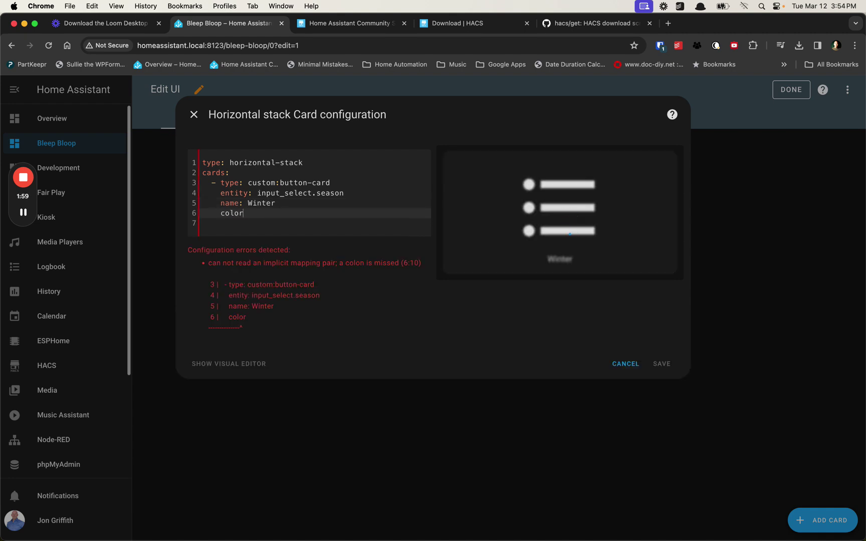
text(_type: card)
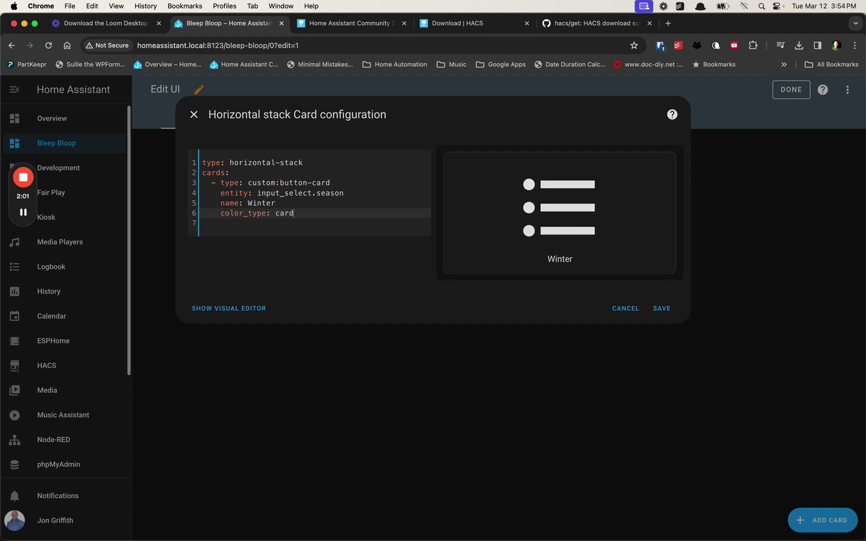
key(Return)
text(col)
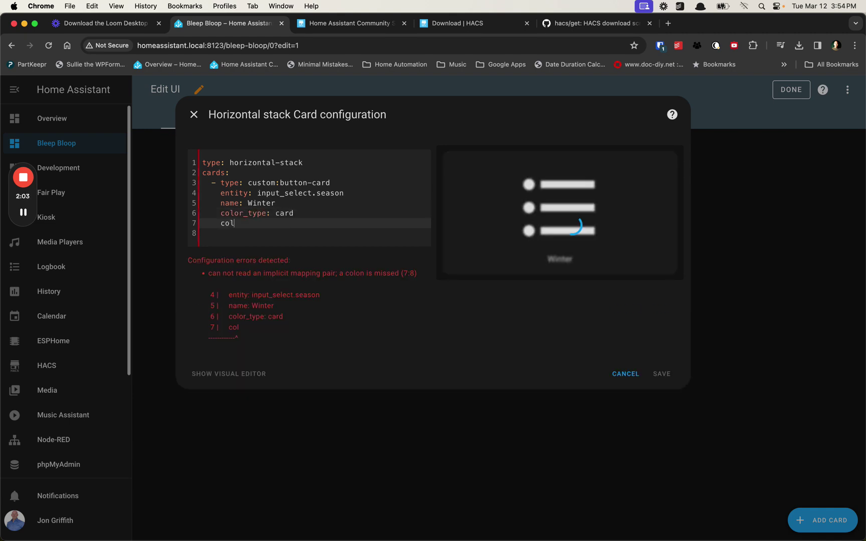
text(or: rgba)
key(BackSpace)
text(ba(0)
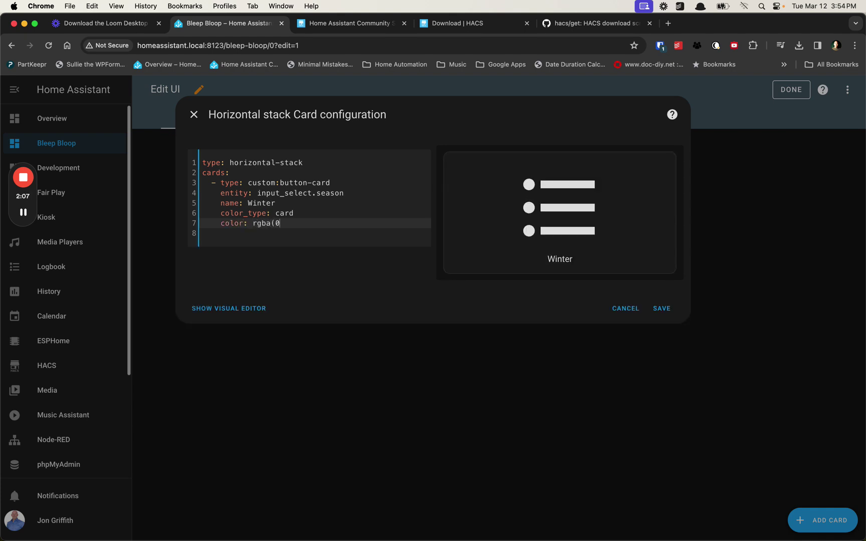
text(,0,0,0%))
key(Return)
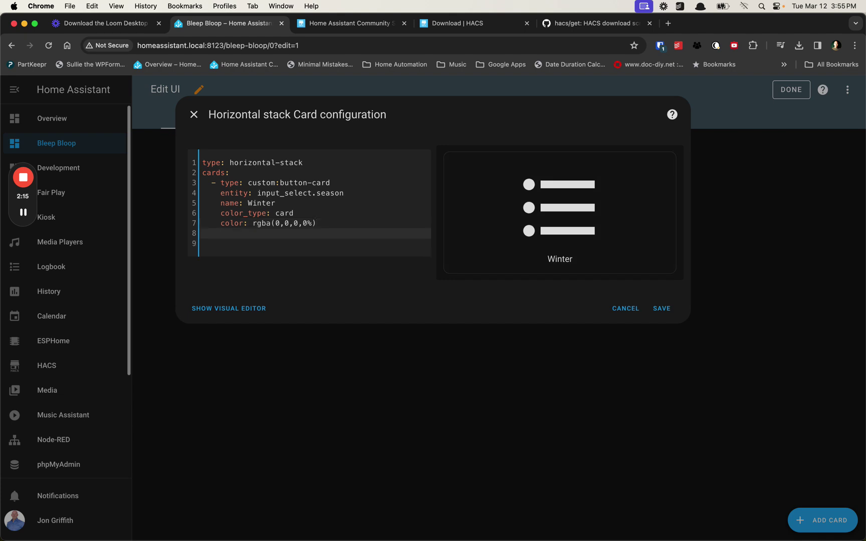
- Add a tap_action with action call-service and service input_select.select_option
text(tap_action:)
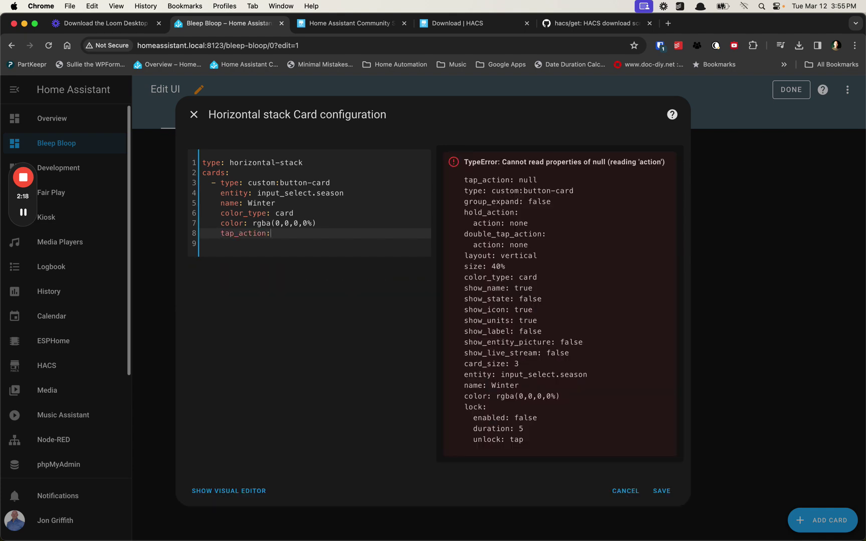
key(Return)
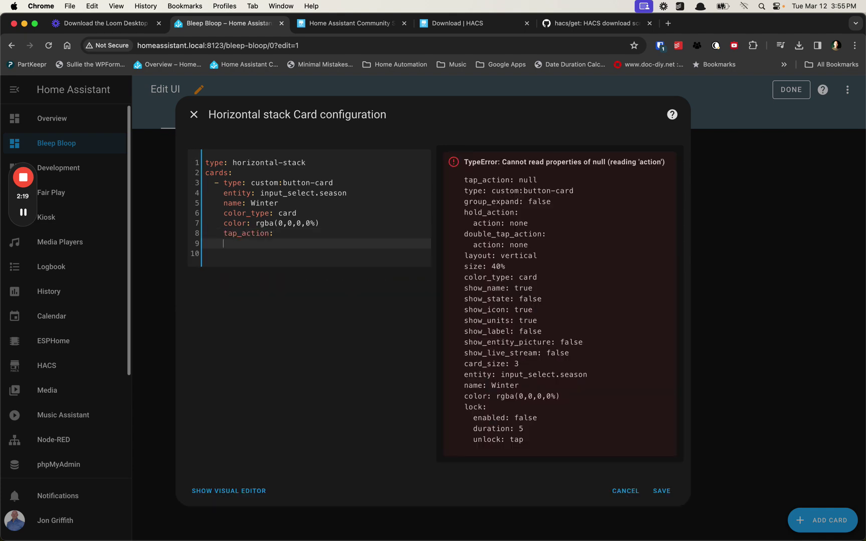
key(Tab)
text(action: ca)
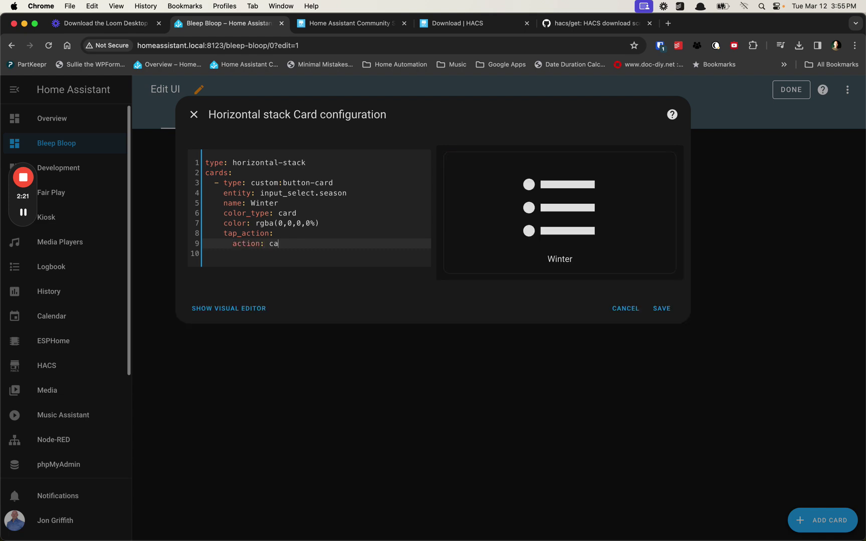
text(ll-service)
key(Return)
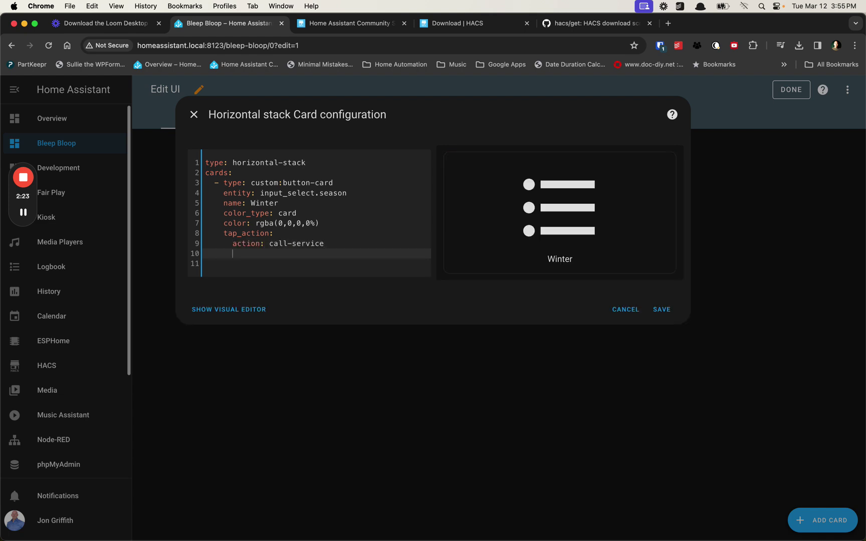
text(service)
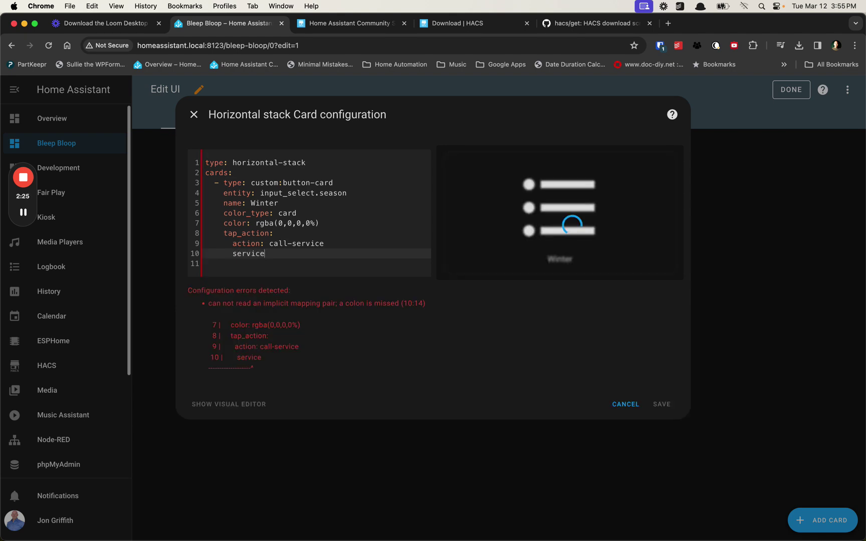
text(: input)
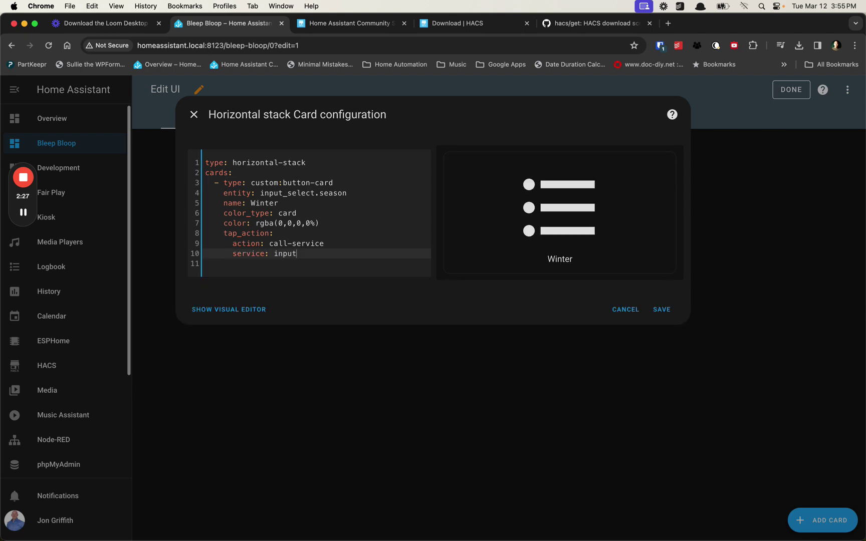
text(-select.select_option)
key(Return)
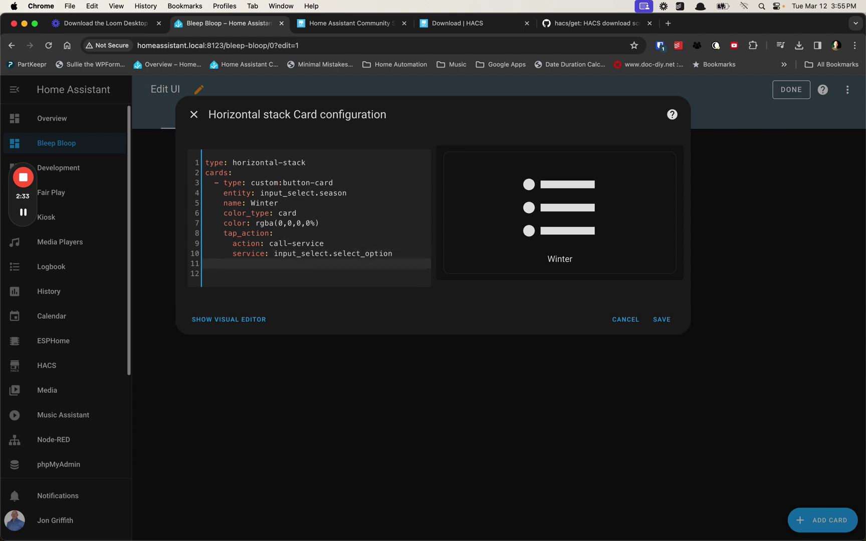
- Point the tap action's target entity_id at input_select.season and set data option to Winter
text(target)
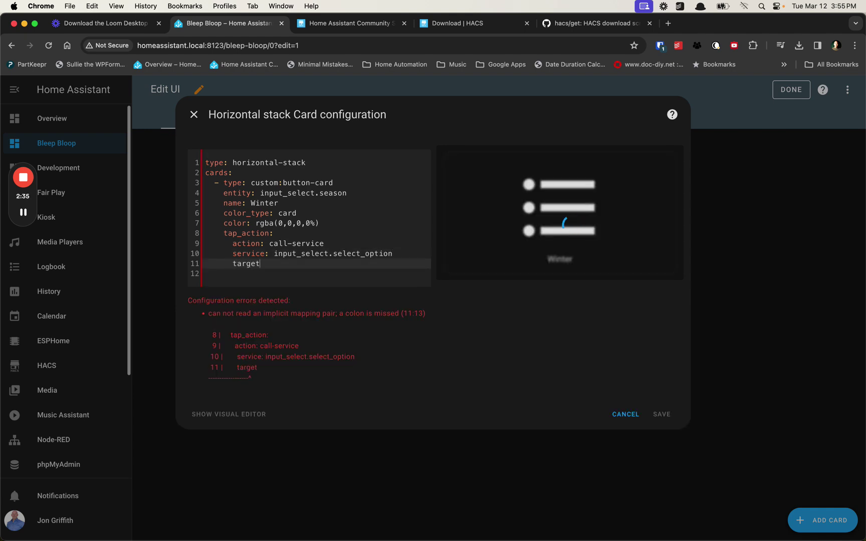
text(:)
key(Return)
text(entity_id:)
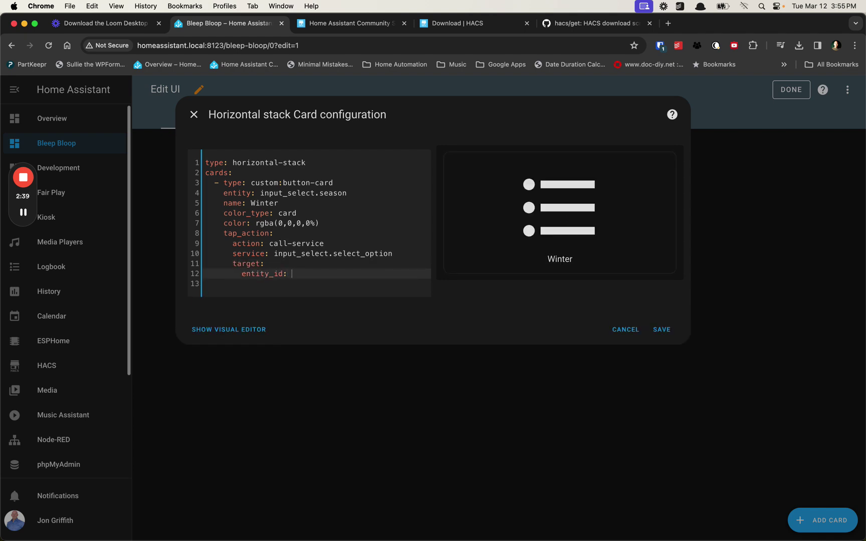
key(Return)
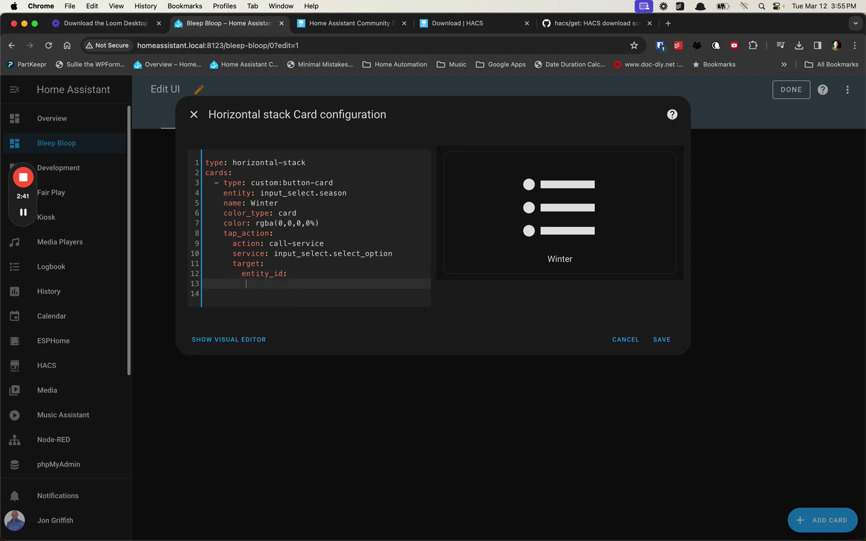
text(- input_select.season)
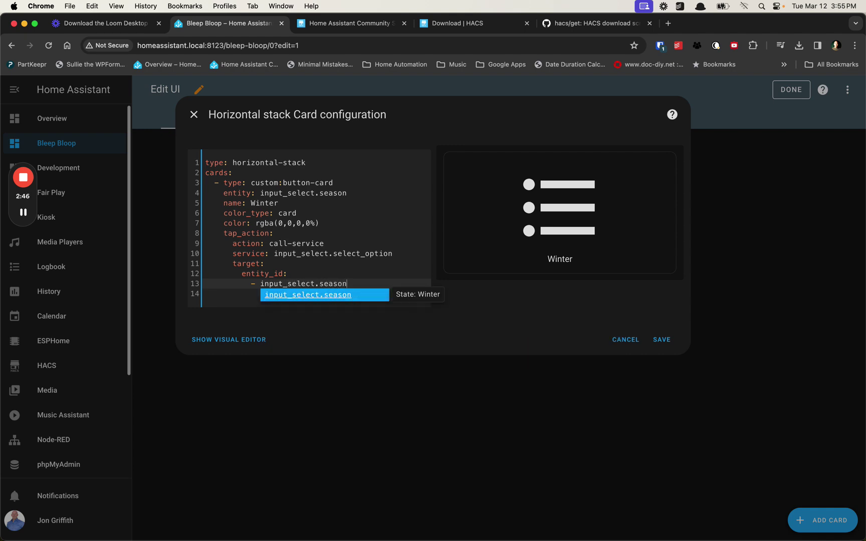
key(Return)
key(Return)
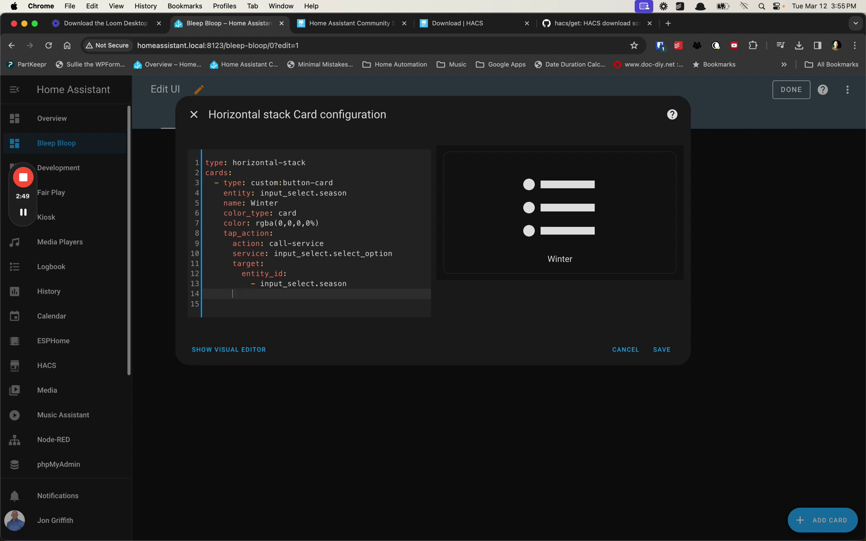
text(data:)
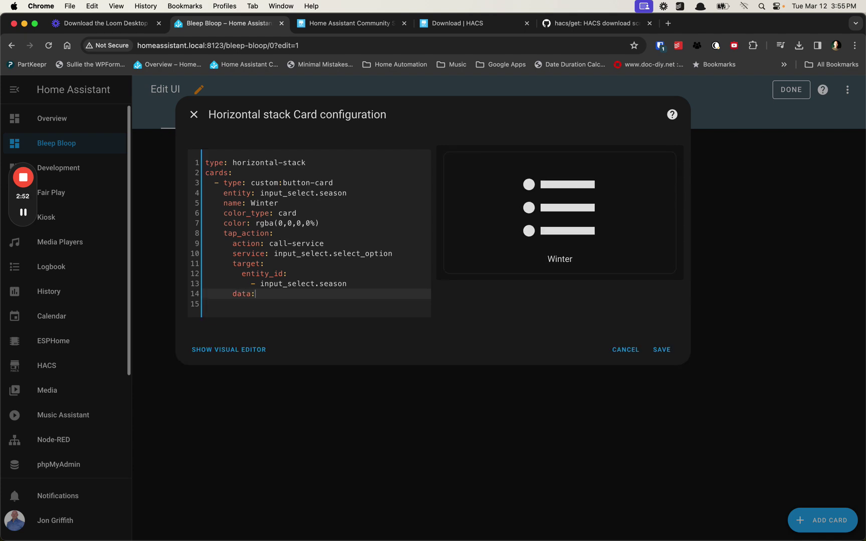
key(Return)
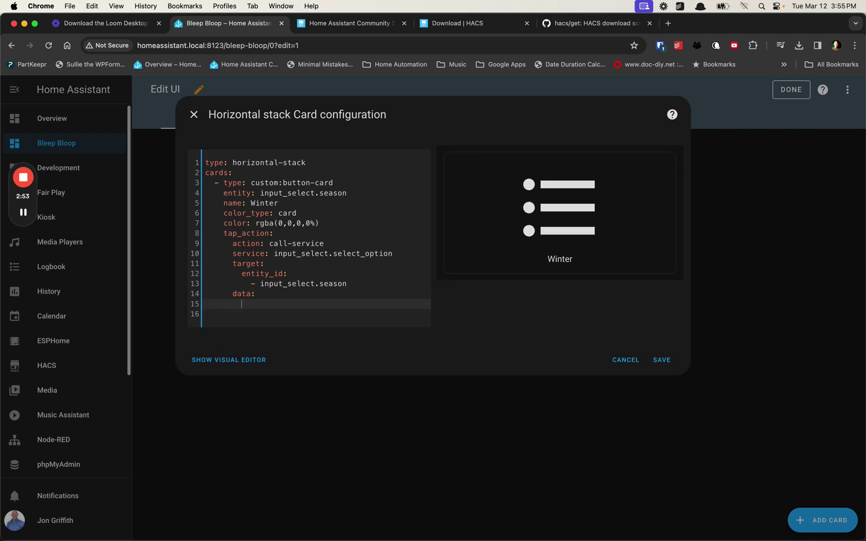
text(option: Winter)
click(99, 319)
drag(279, 304, 311, 304)
click(313, 304)
- Add a state rule colouring the card green when the value is Winter
key(Return)
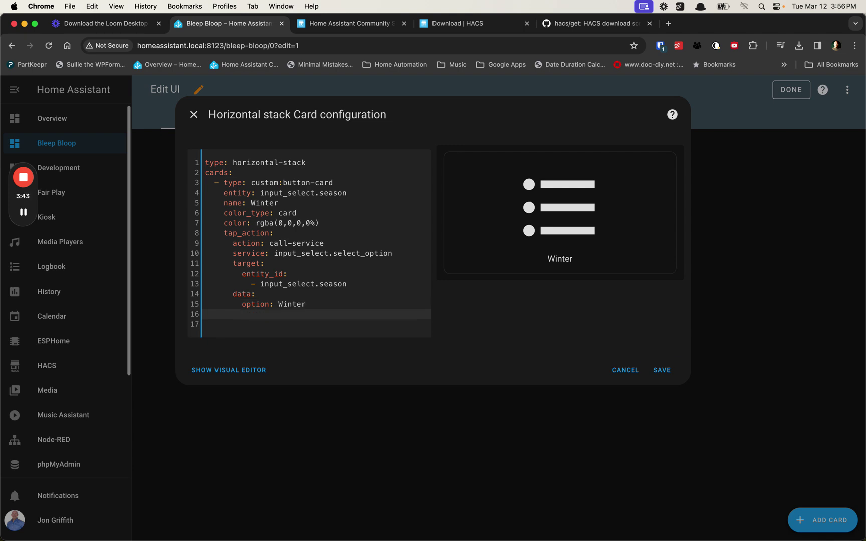
text(state:)
key(Return)
text(- value)
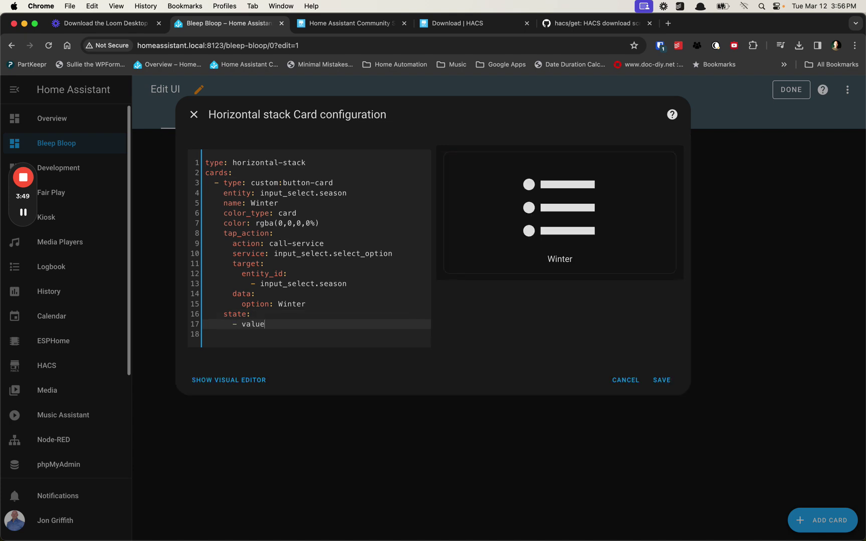
text(: Winter)
key(Return)
text(color)
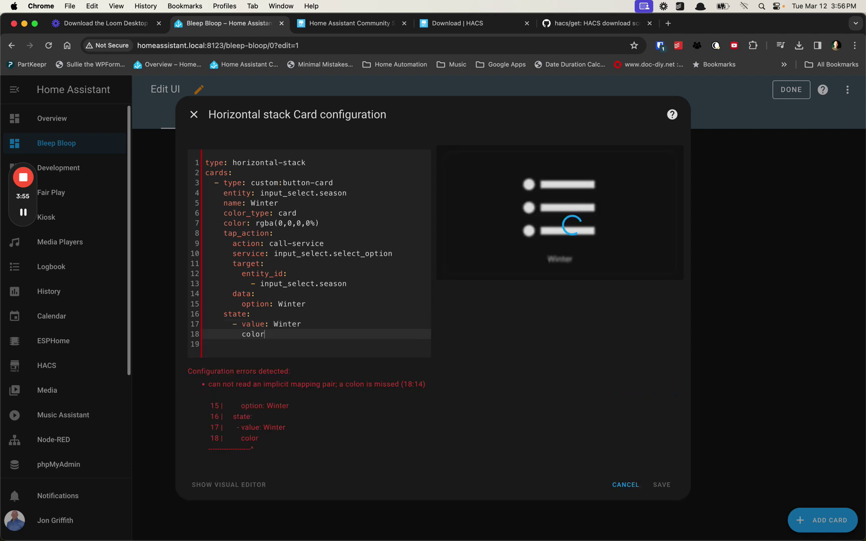
text(: green)
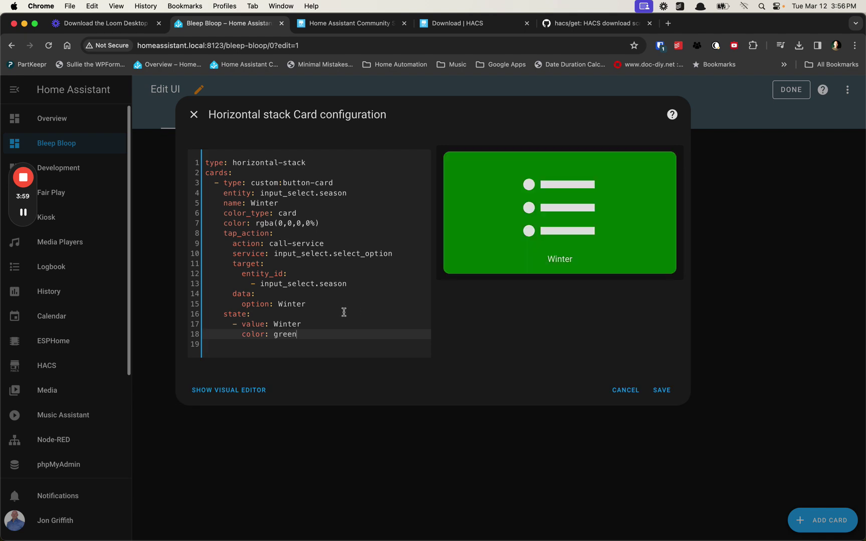
- Save the card configuration and exit dashboard edit mode
click(652, 390)
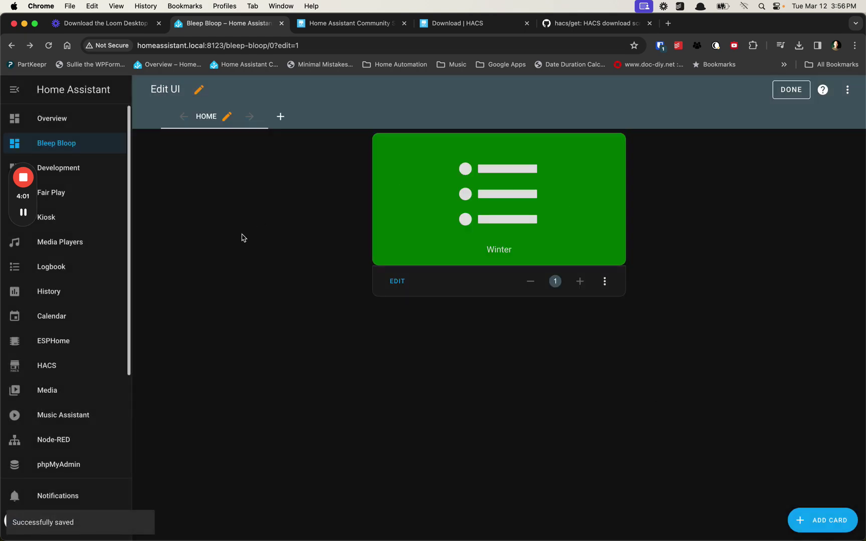
click(788, 91)
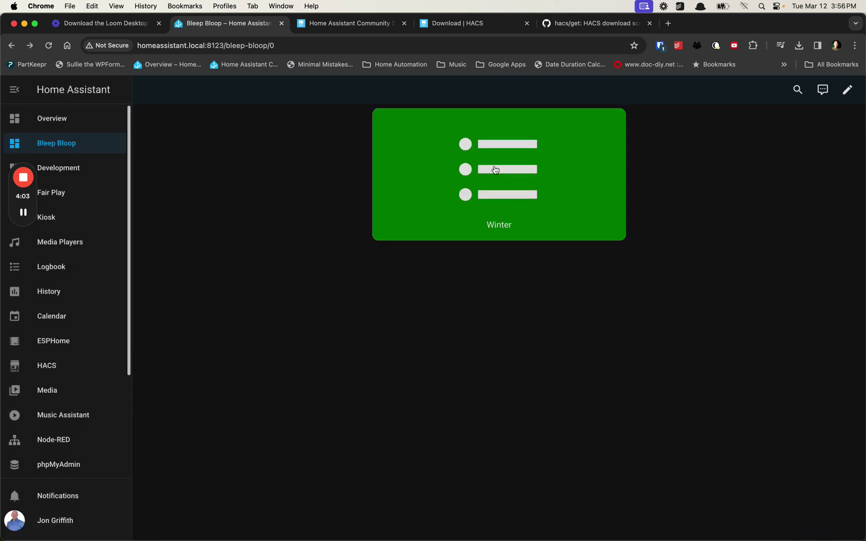
scroll(65, 358, down, 5)
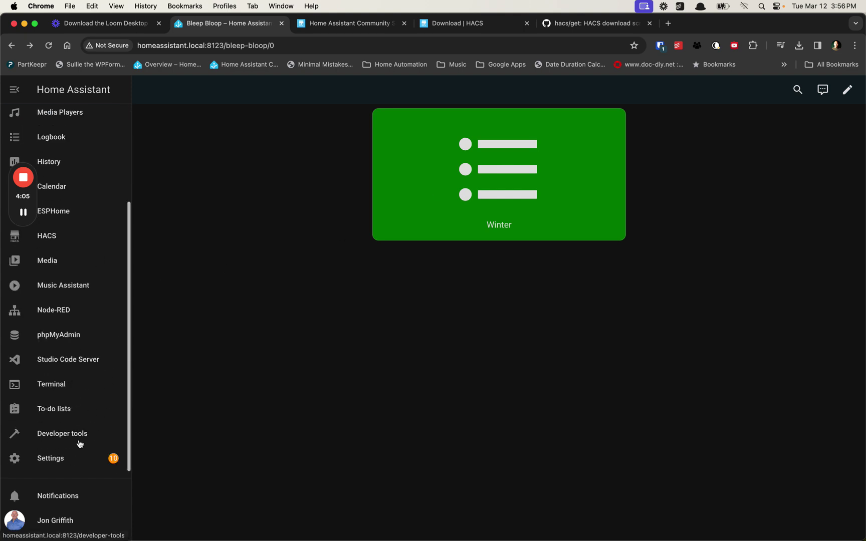
- Filter Developer tools states for 'input_select.sea' to check the season is Winter
click(43, 440)
click(217, 118)
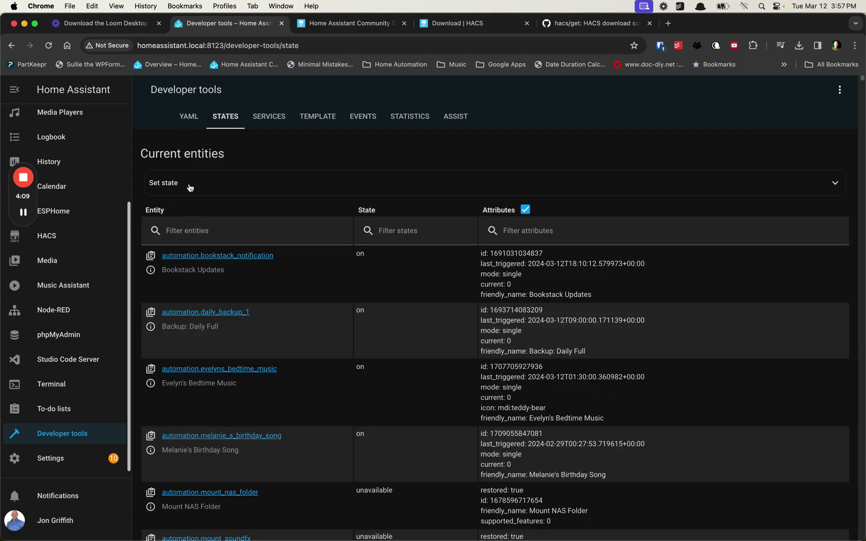
click(196, 234)
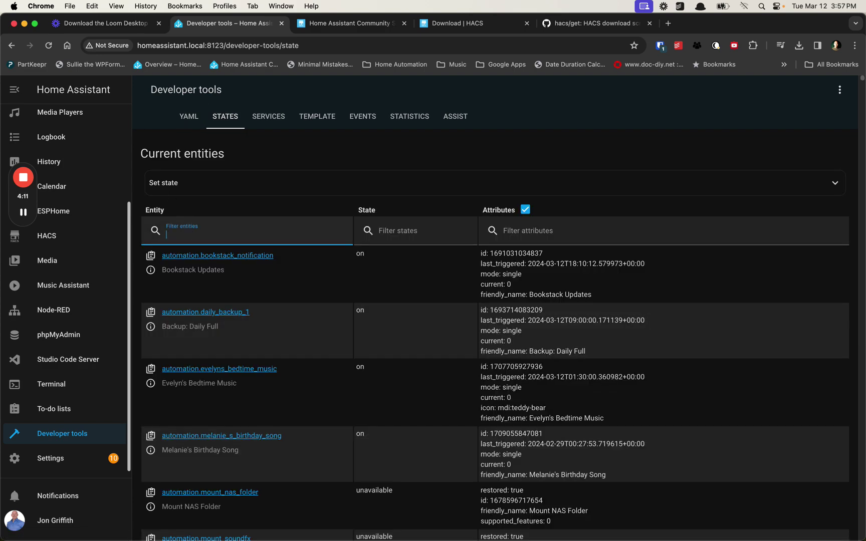
text(input_select.seas)
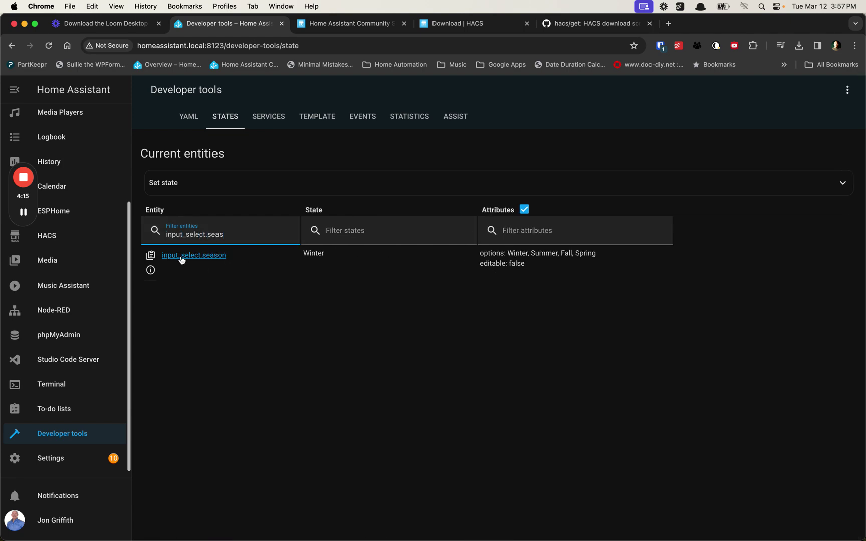
click(281, 271)
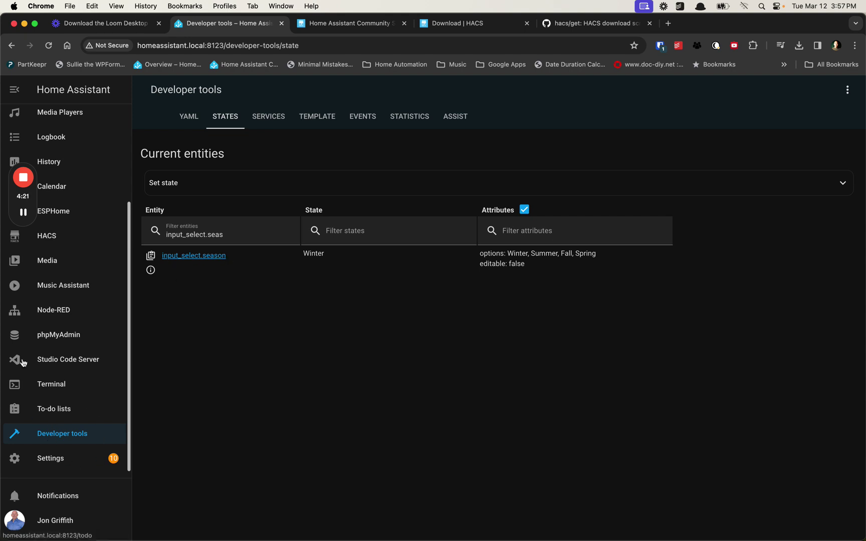
scroll(47, 160, up, 5)
- Back on Bleep Bloop, reopen the horizontal stack card in the YAML code editor
click(46, 142)
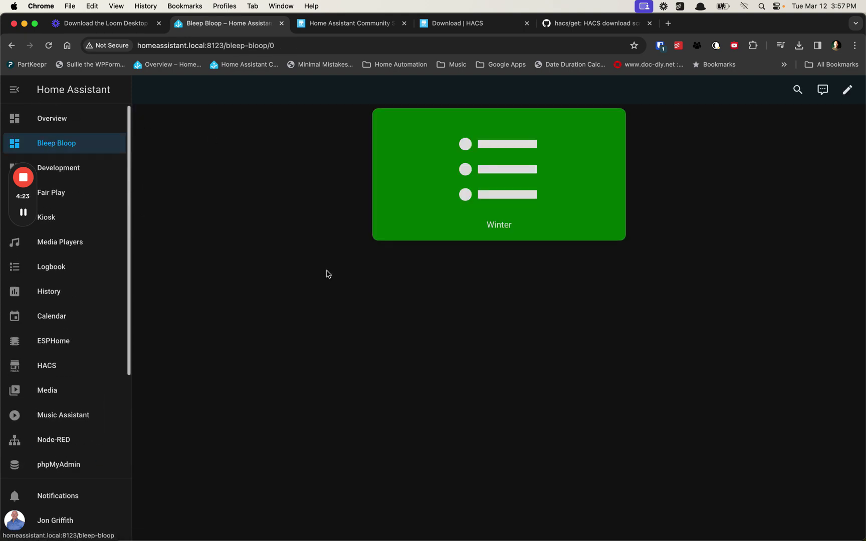
click(846, 90)
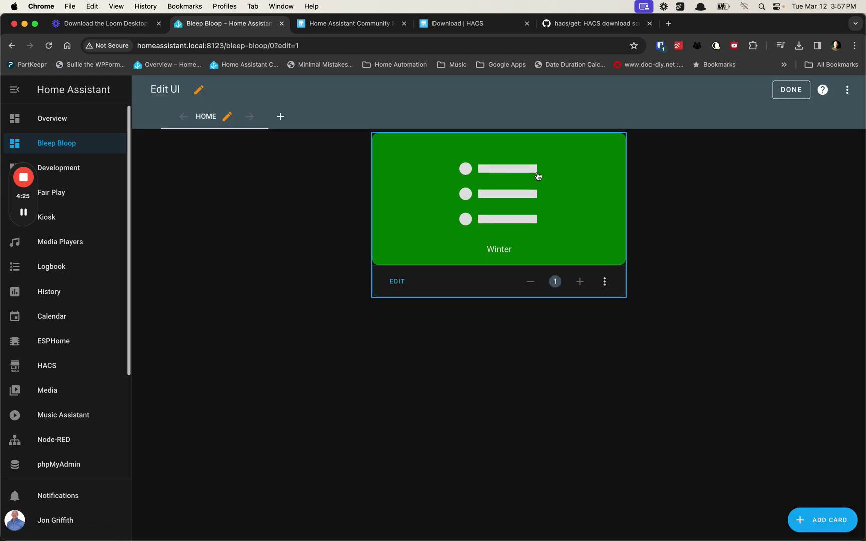
click(397, 282)
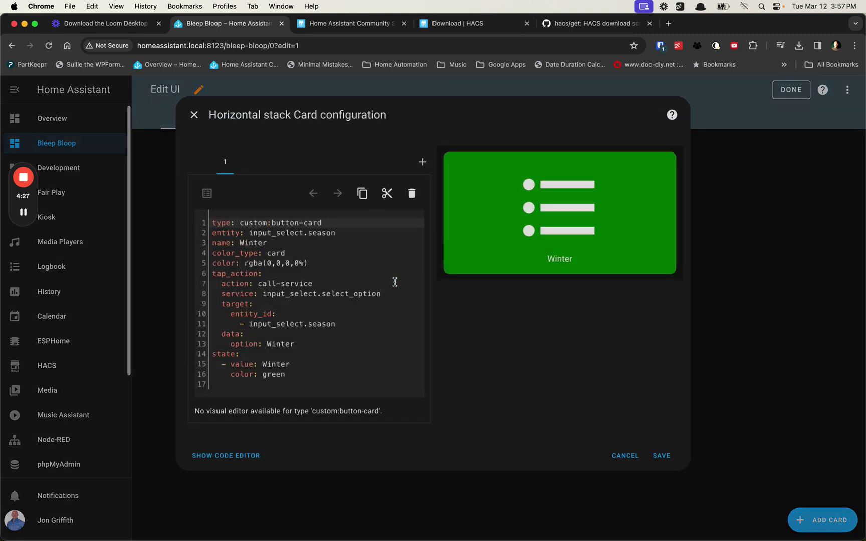
click(219, 456)
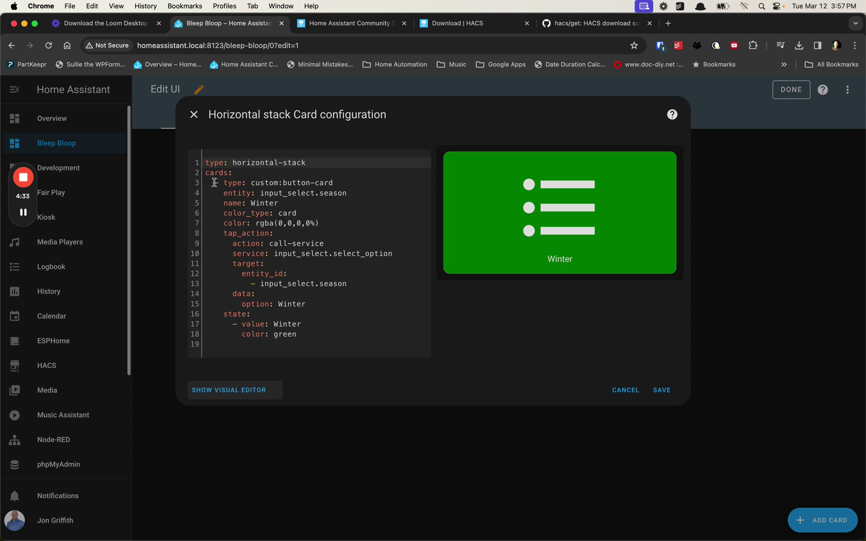
- Paste three copies of the Winter button-card block below the original to make four cards
drag(207, 183, 306, 336)
key(super+c)
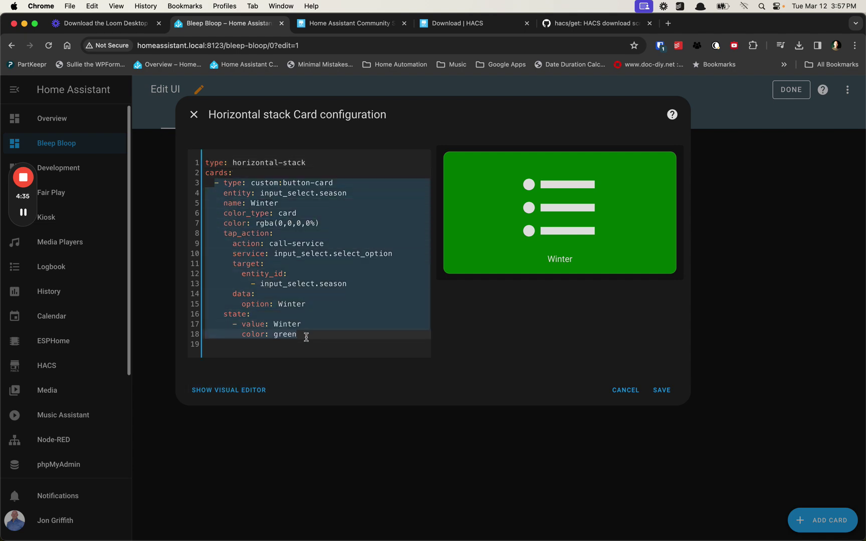
click(307, 337)
key(Return)
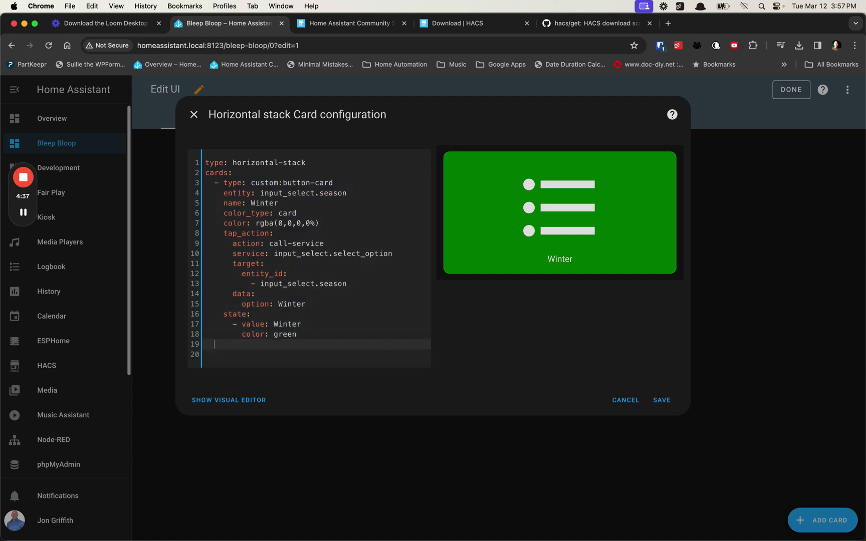
key(super+v)
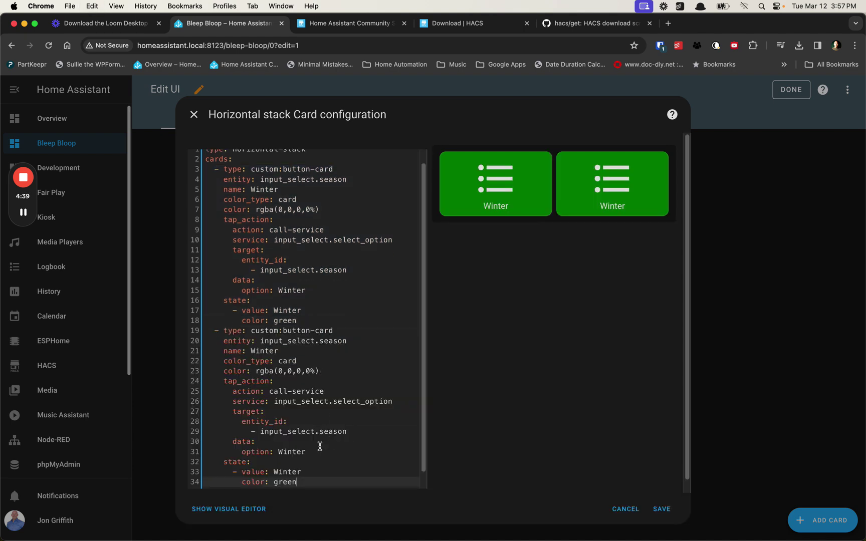
key(Return)
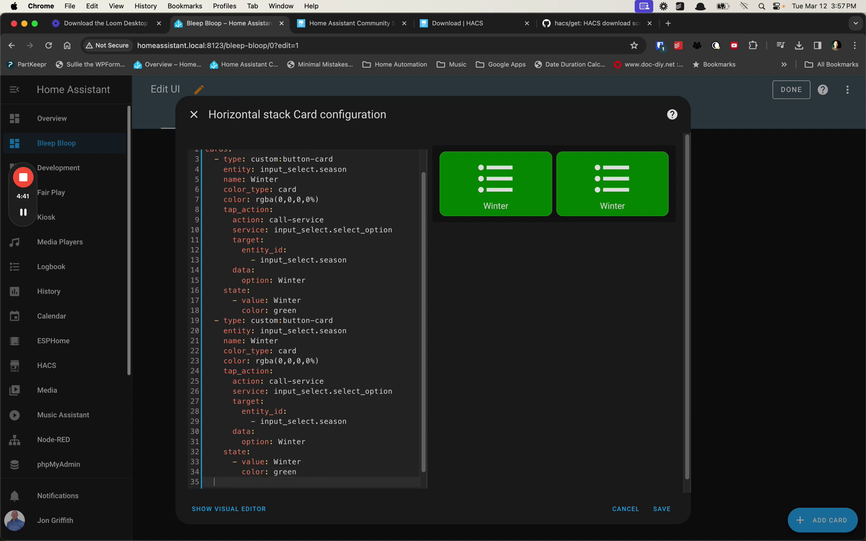
key(super+v)
key(Return)
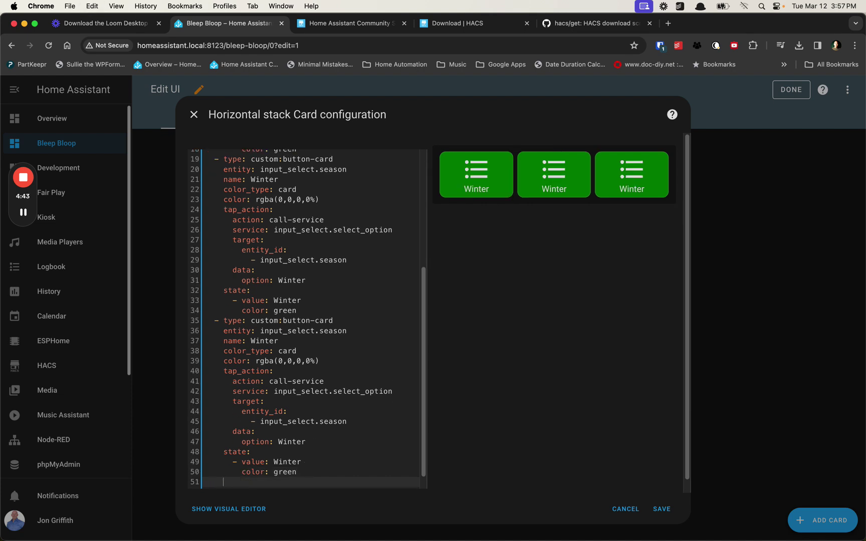
key(super+v)
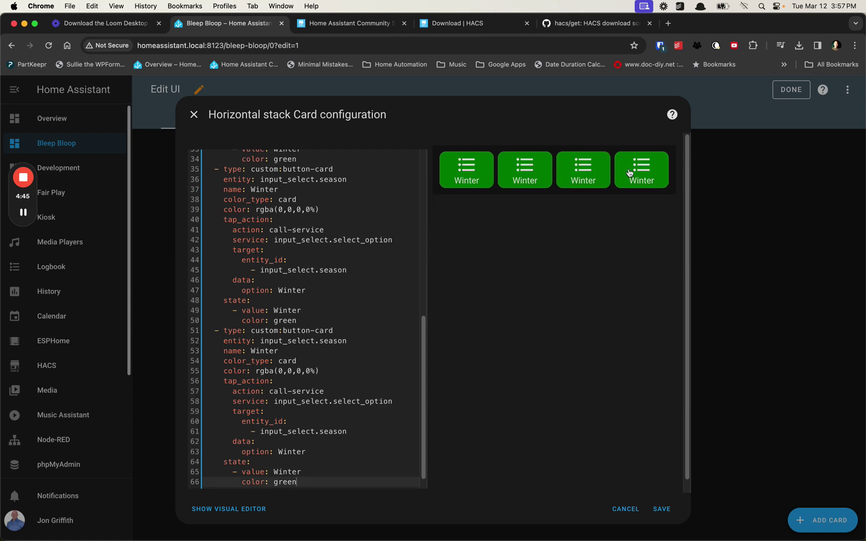
scroll(346, 246, up, 10)
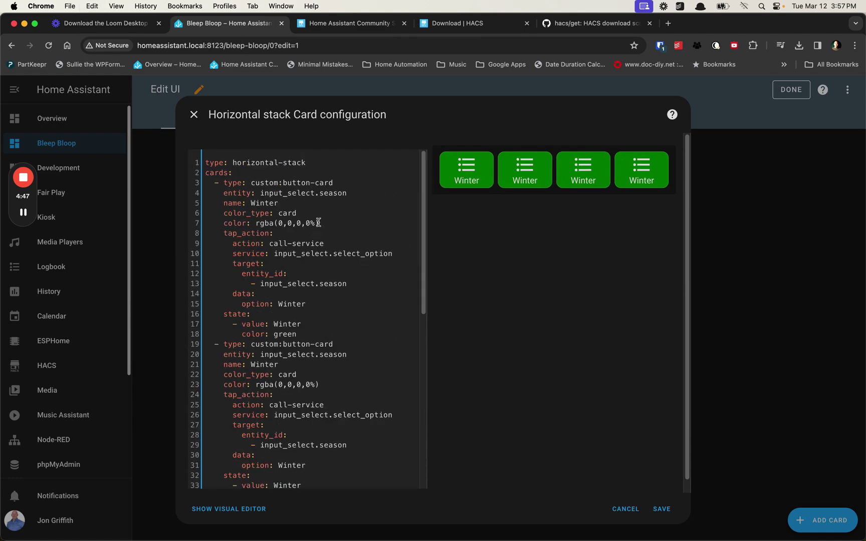
scroll(263, 344, down, 3)
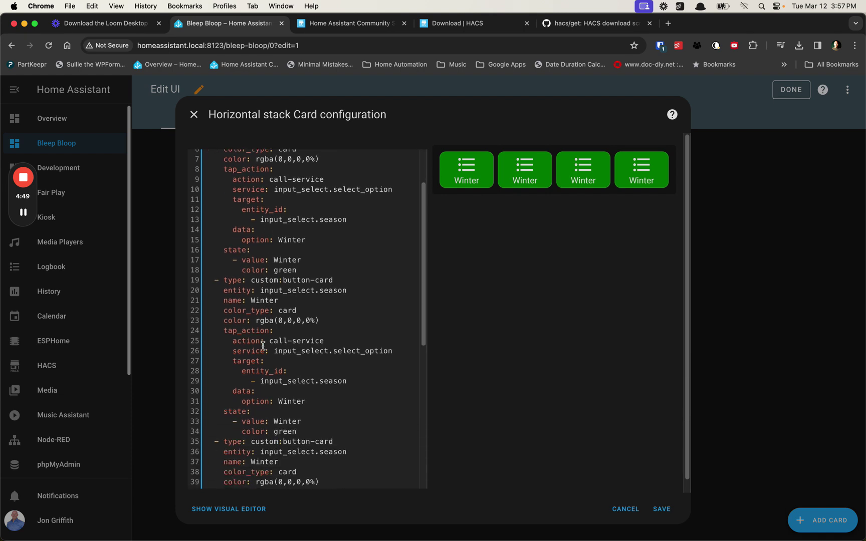
- Change the second card's name, option and state value from Winter to Summer
double_click(265, 301)
text(Summer)
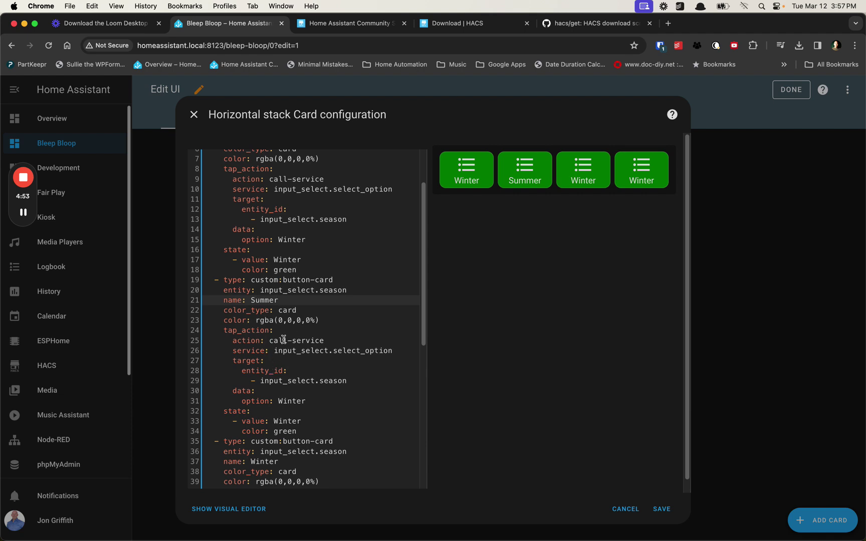
double_click(288, 401)
text(Summ)
scroll(273, 306, down, 5)
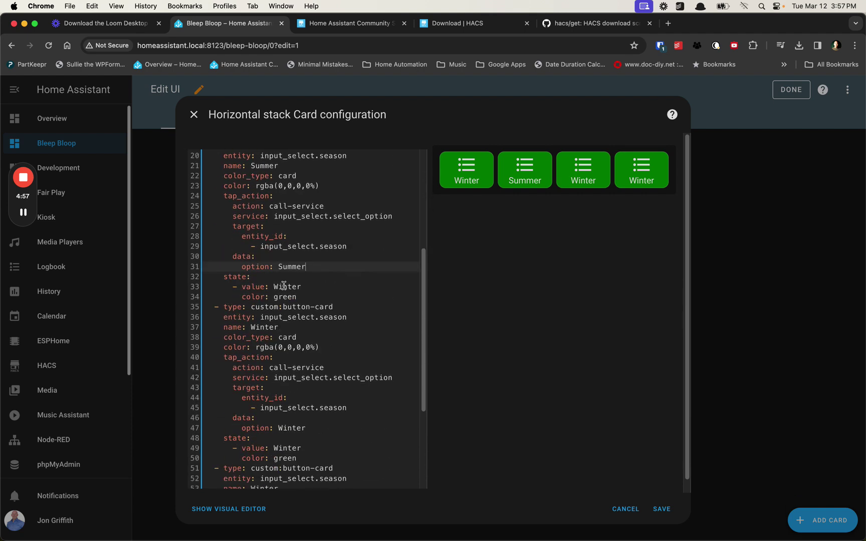
double_click(284, 286)
text(Summ)
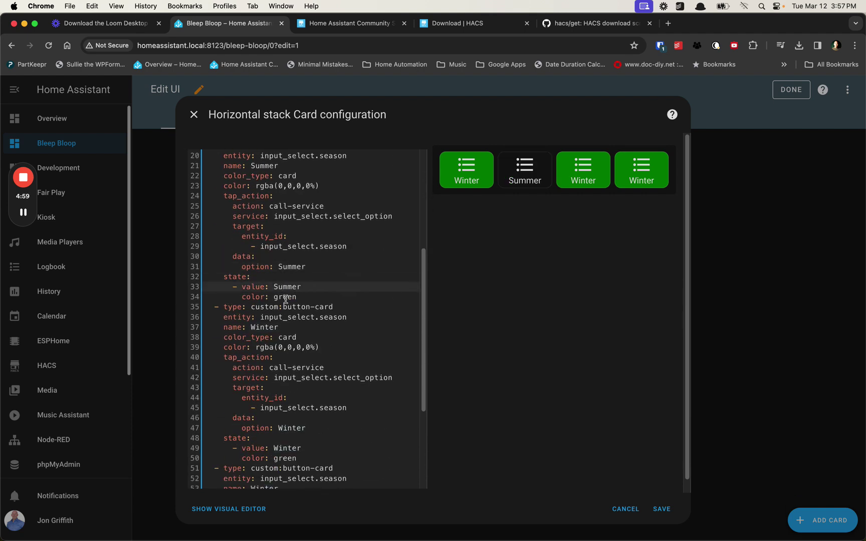
- Change the third card's name, option and state value to Fall
double_click(262, 327)
text(Fall)
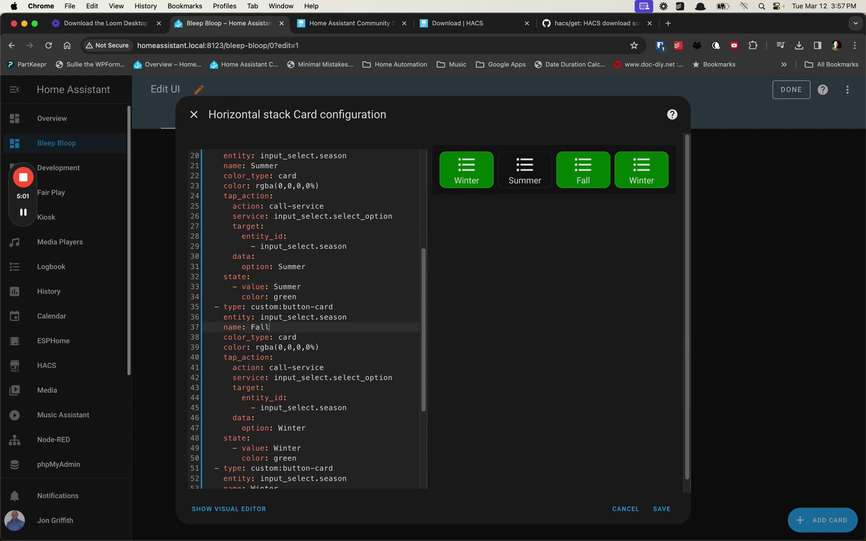
double_click(292, 428)
text(Fall)
scroll(307, 319, down, 1)
double_click(287, 440)
text(Fa)
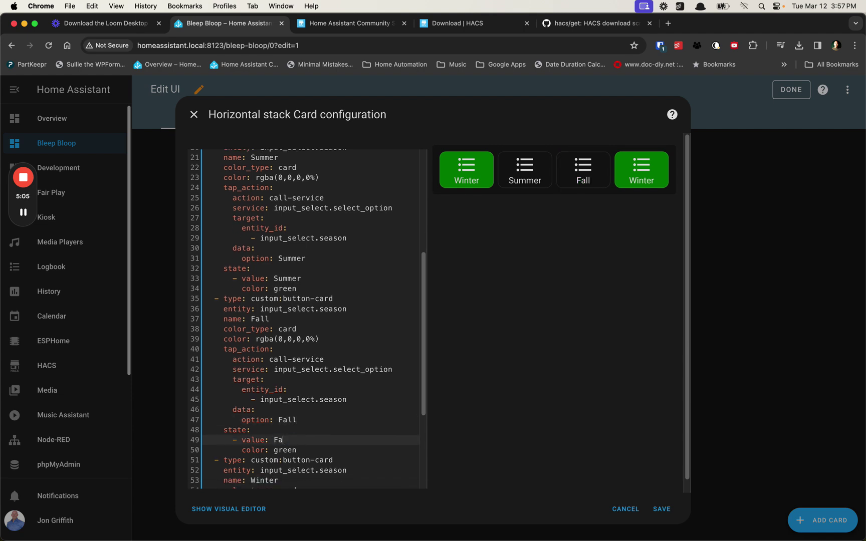
- Change the fourth card's name, option and state value to Spring
scroll(293, 393, down, 5)
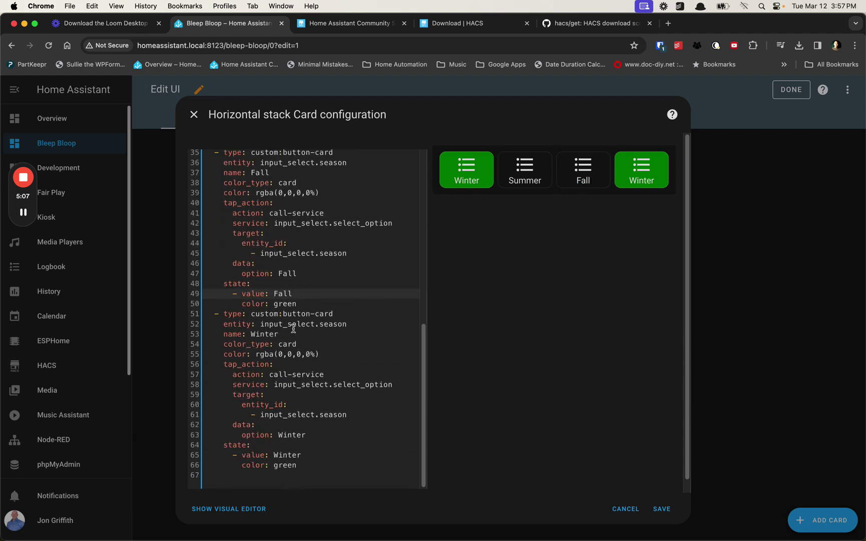
double_click(266, 333)
text(Spring)
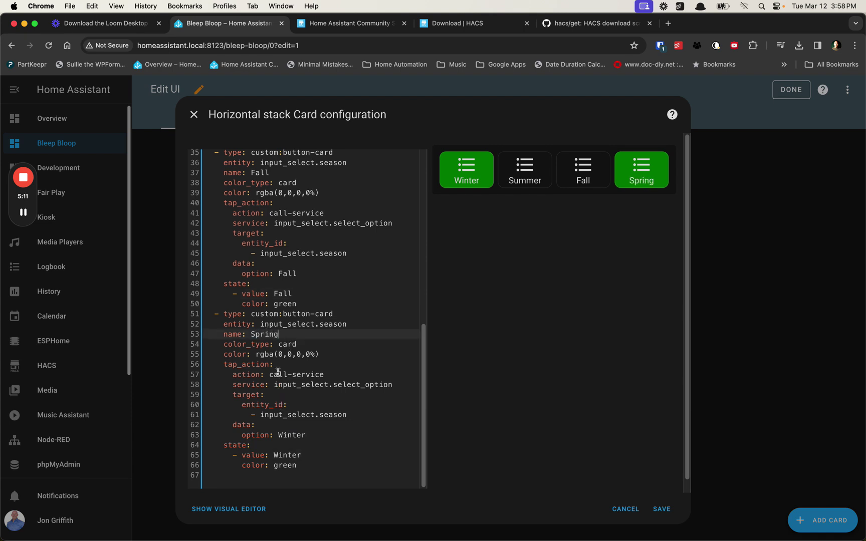
double_click(289, 434)
key(Return)
text(Sp)
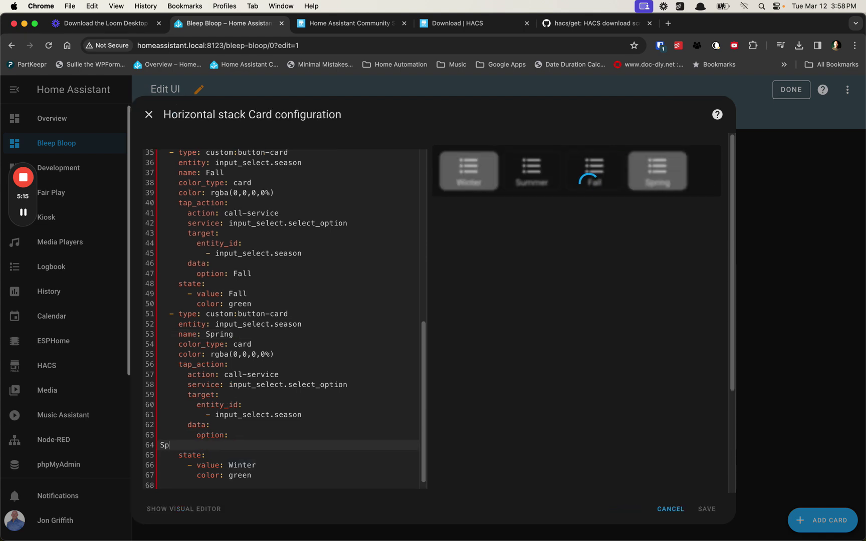
key(super+z)
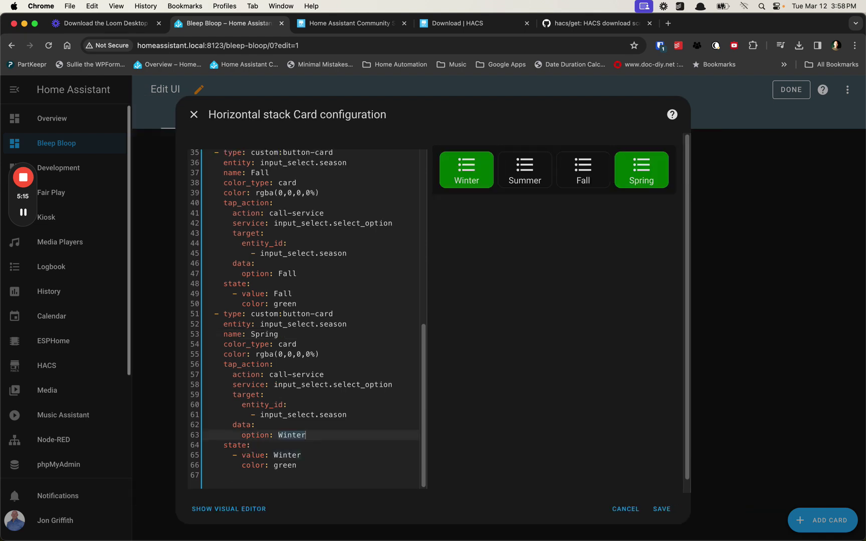
key(BackSpace)
key(BackSpace)
key(BackSpace)
double_click(286, 456)
text(spring)
key(BackSpace)
key(BackSpace)
key(BackSpace)
key(BackSpace)
key(BackSpace)
key(BackSpace)
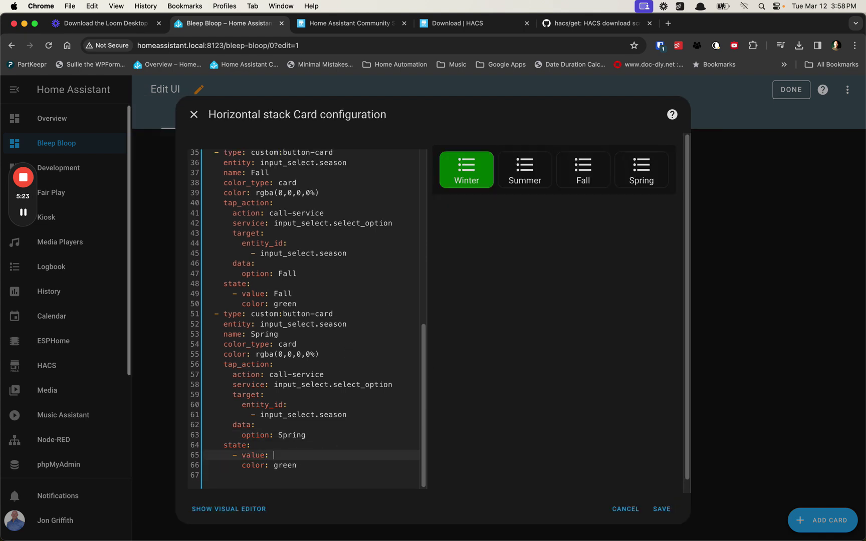
key(super+z)
key(super+z)
text(Spring)
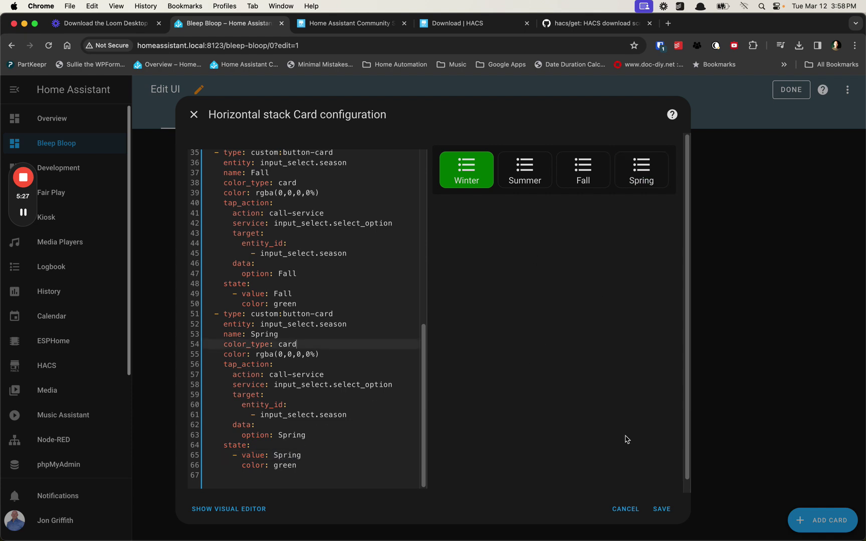
- Save the four-button season card, exit edit mode, then select Summer, Fall and Spring in turn
click(662, 509)
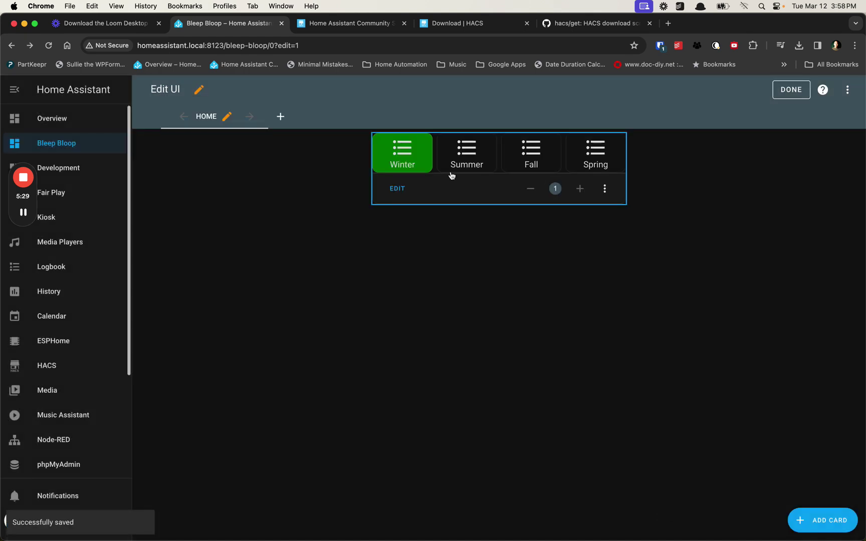
click(803, 97)
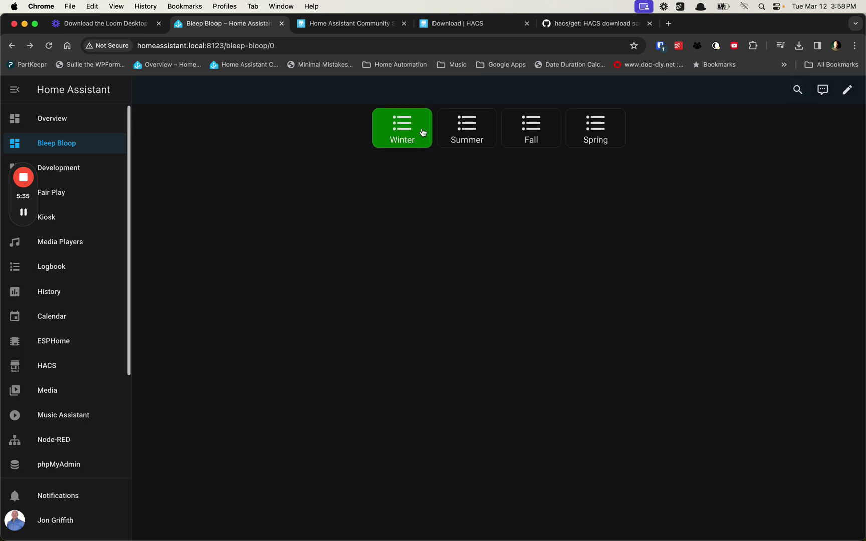
click(460, 131)
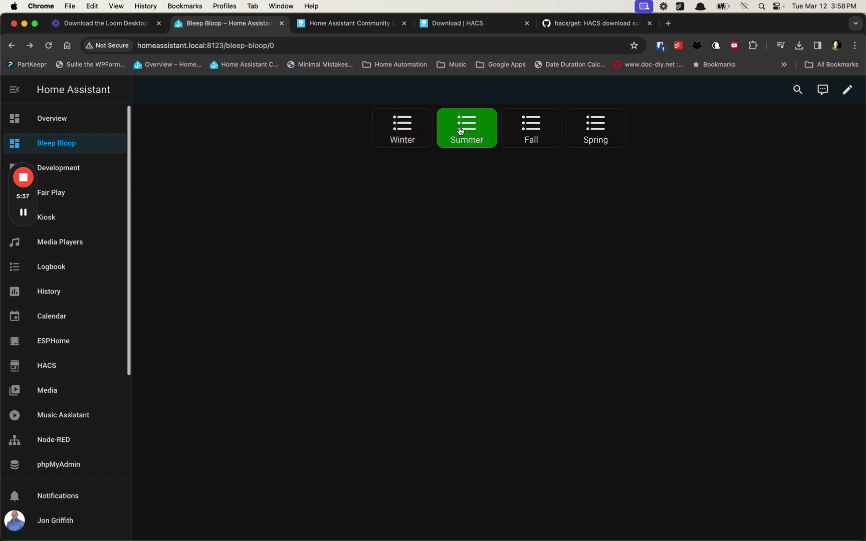
click(526, 128)
click(581, 128)
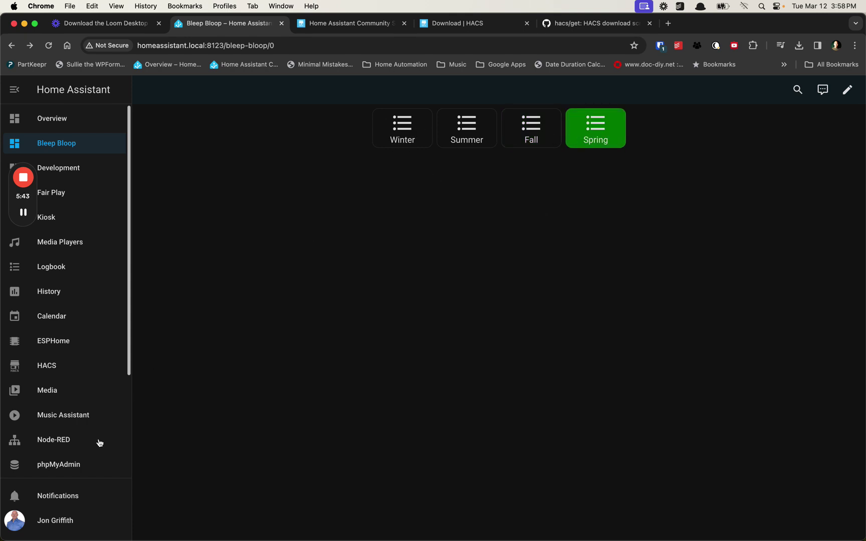
scroll(79, 396, down, 5)
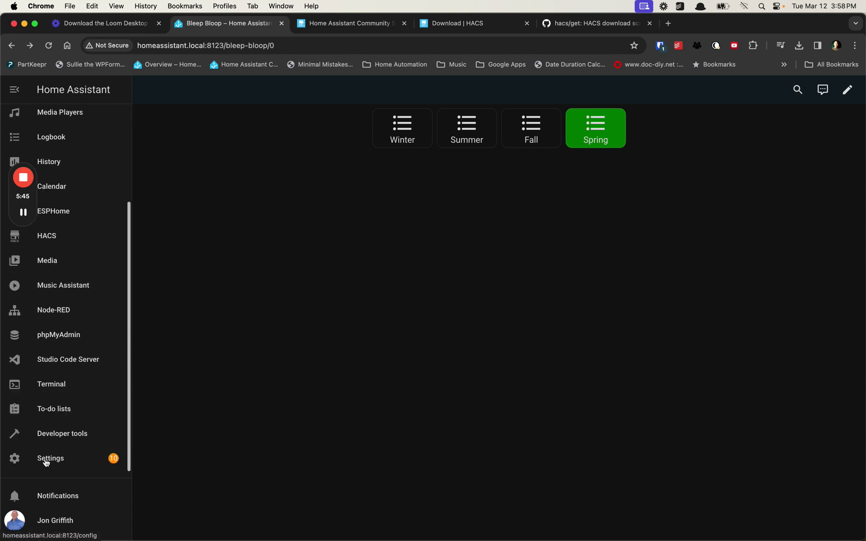
- Check input_select.season in Developer tools, then return to Bleep Bloop and select Fall
click(55, 435)
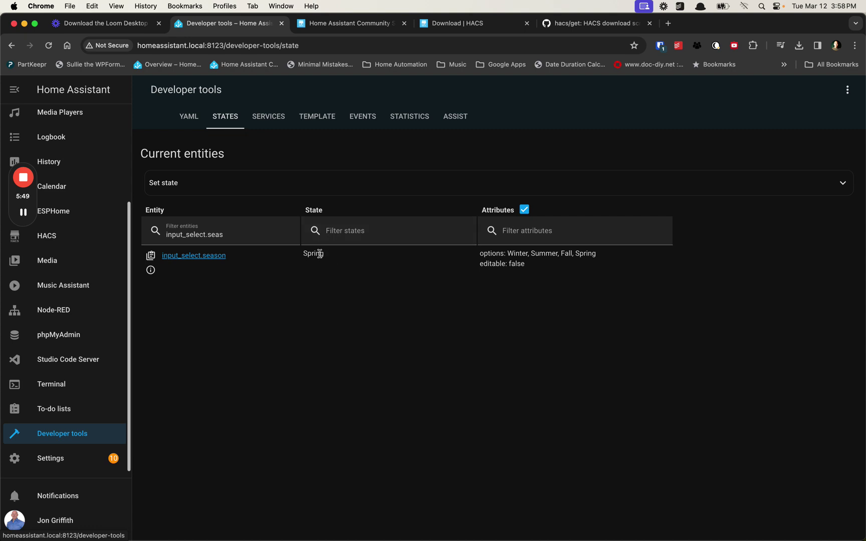
scroll(50, 160, up, 5)
click(42, 145)
click(531, 129)
- Confirm input_select.season now reads Fall, then go back to the Bleep Bloop dashboard
scroll(93, 445, down, 5)
click(90, 429)
scroll(75, 120, up, 5)
click(72, 120)
click(65, 146)
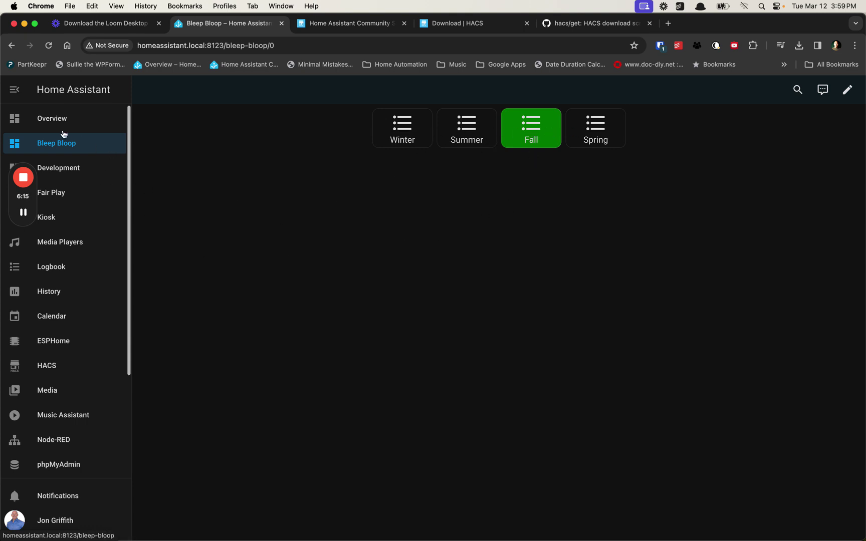
- Set input_select.season to Winter from its Developer tools details, then return to Bleep Bloop
scroll(64, 390, down, 3)
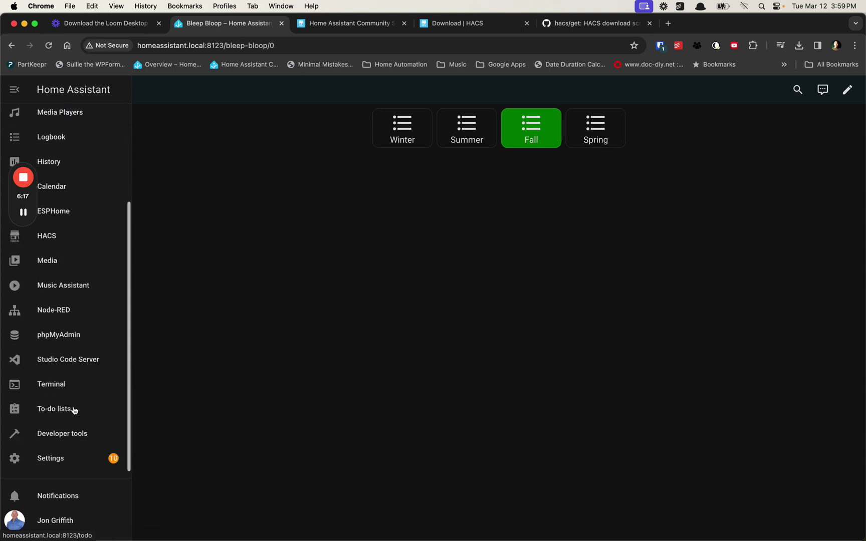
click(70, 432)
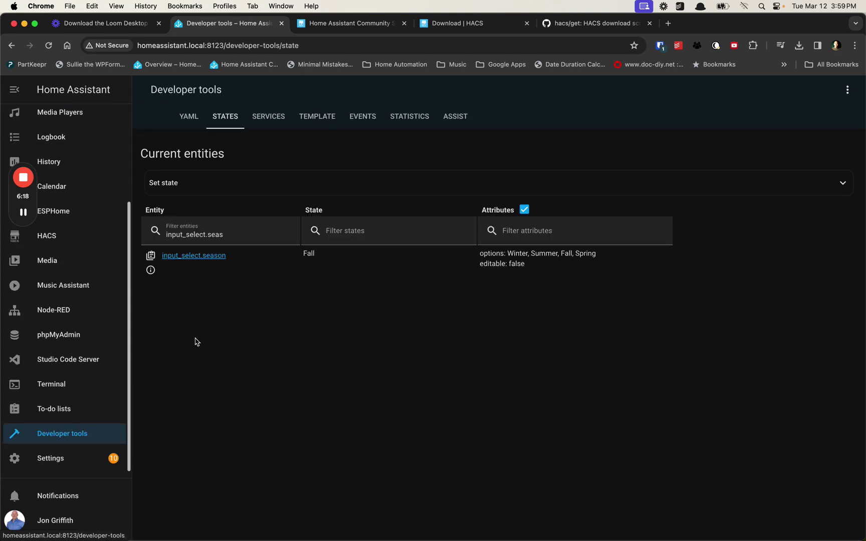
click(151, 269)
click(415, 165)
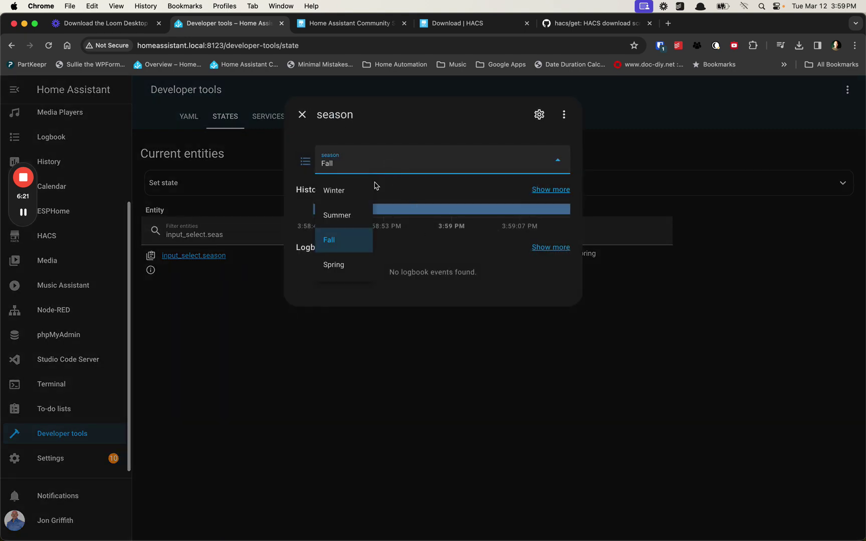
click(347, 192)
click(302, 115)
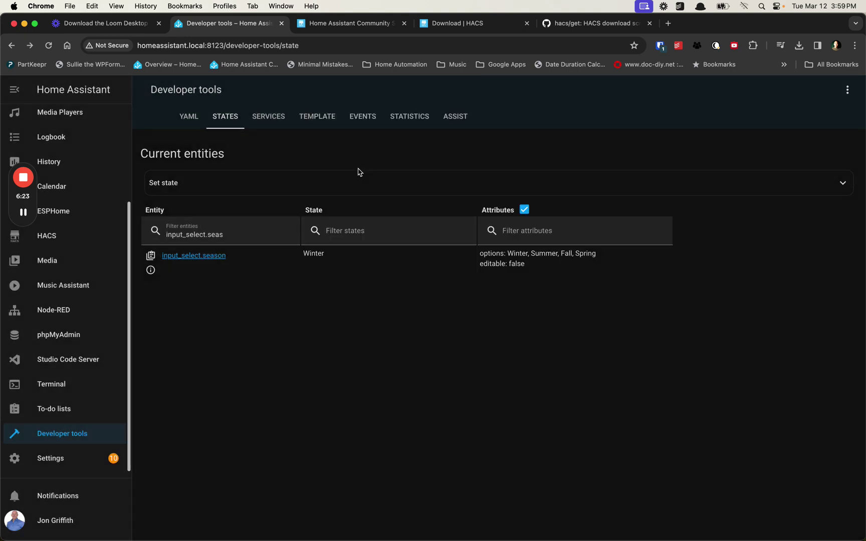
scroll(50, 140, up, 3)
click(50, 144)
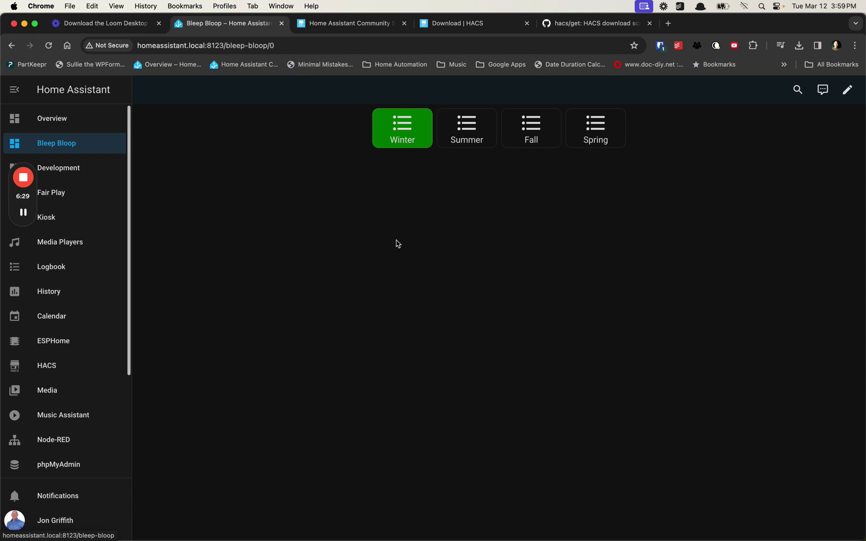
click(488, 142)
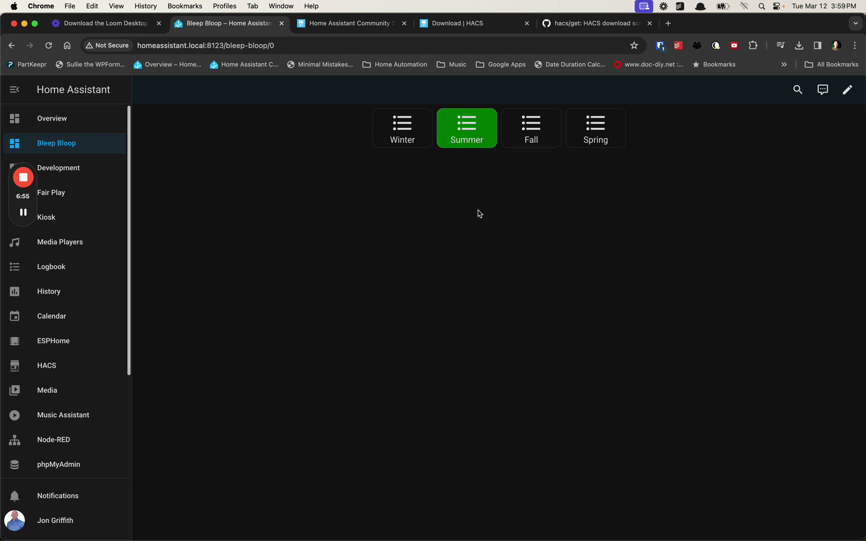
click(407, 141)
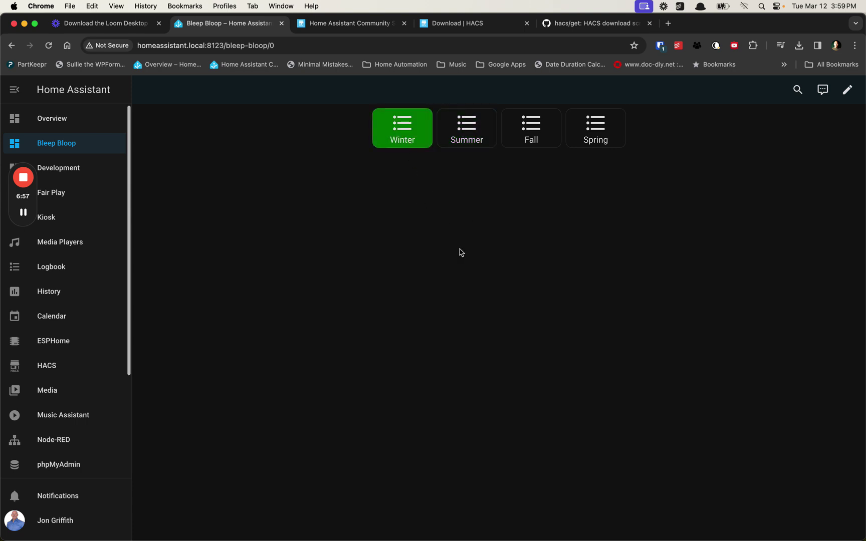